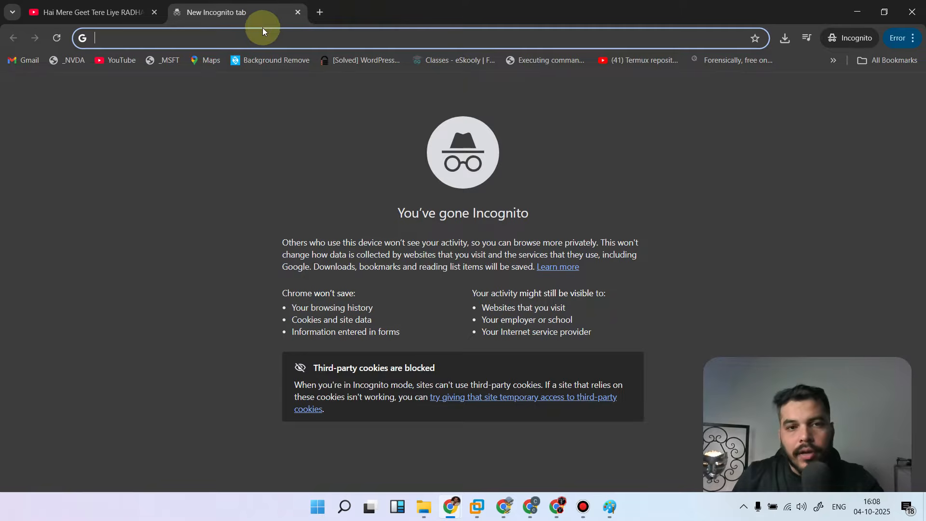
Switch to the browser window showing the Get Kali page and load google.com in the second tab
left_click(857, 11)
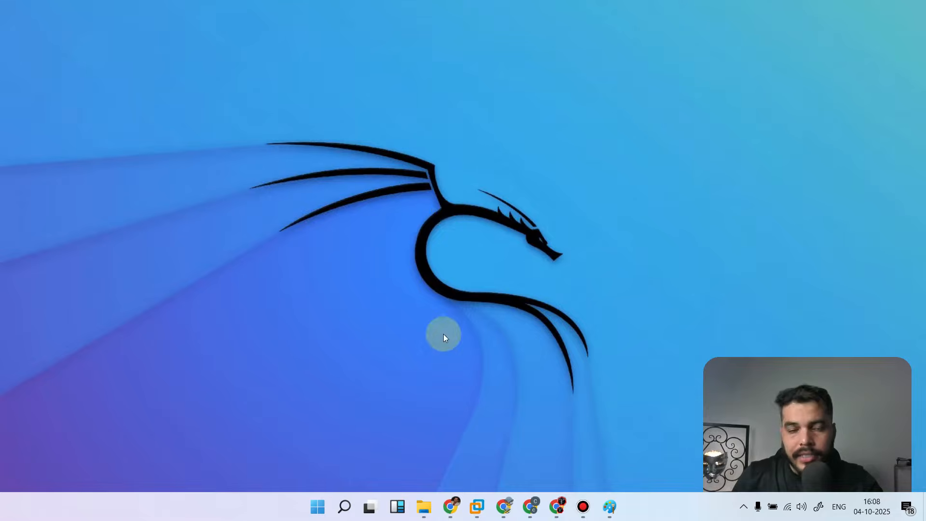
mouse_move(450, 510)
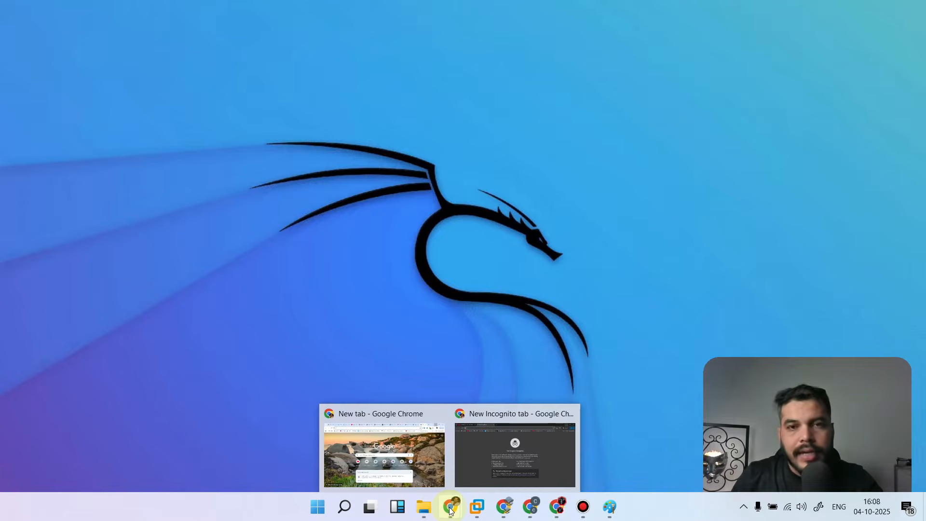
left_click(528, 510)
left_click(245, 7)
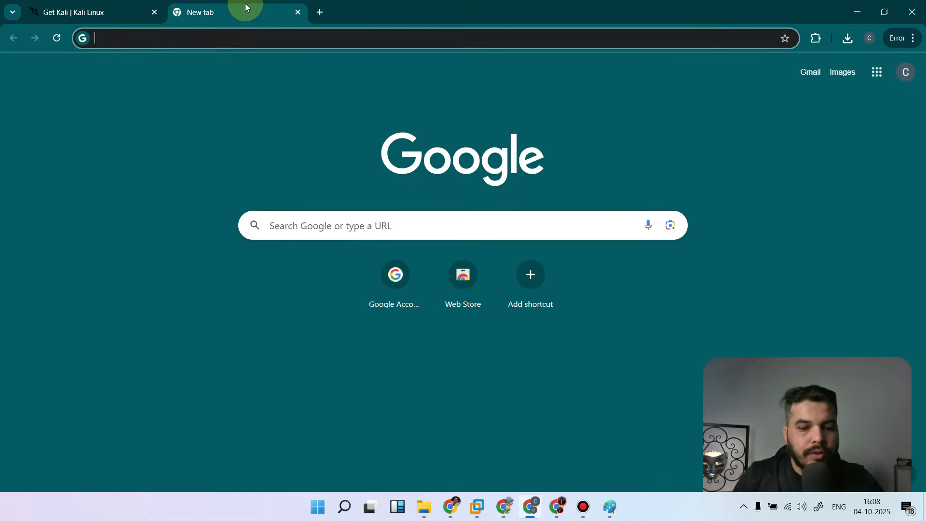
type("google.com")
key("Return")
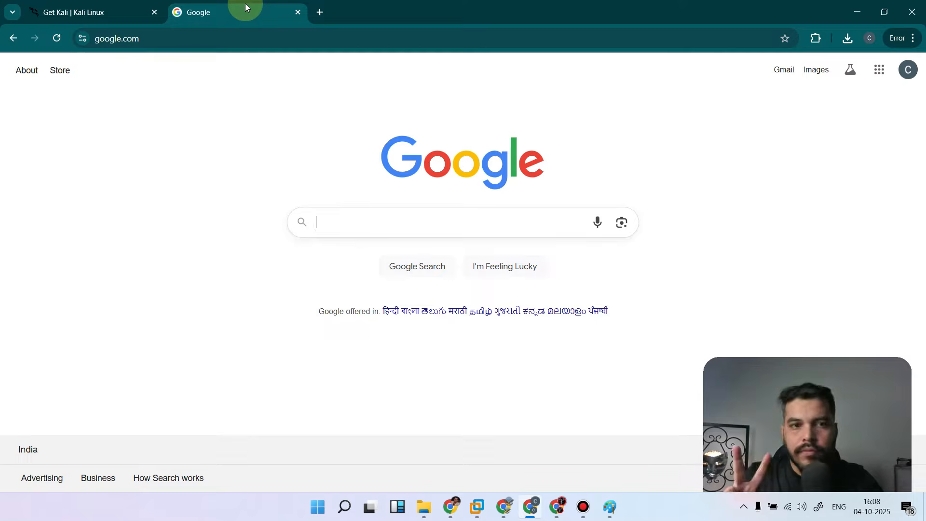
Search Google for "kali linux" and open the download page of the official kali.org site
type("kali")
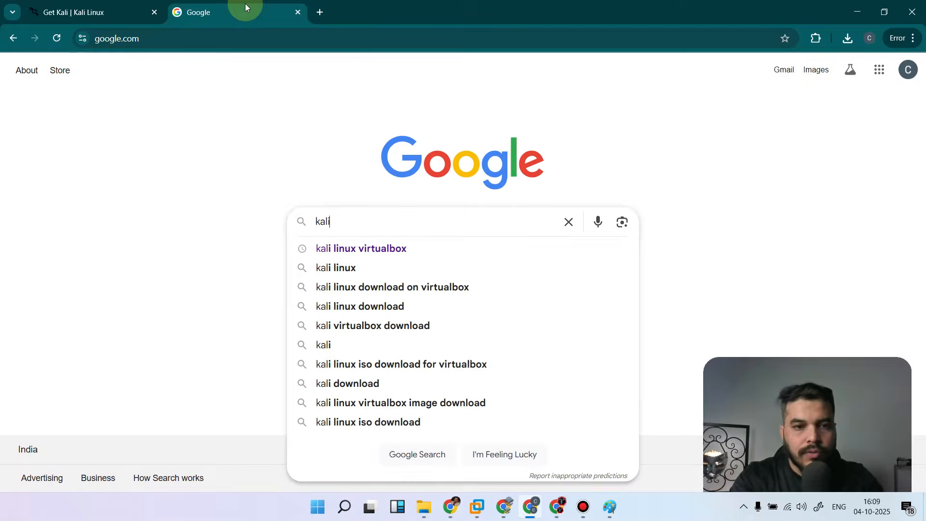
type(" linux")
key("Return")
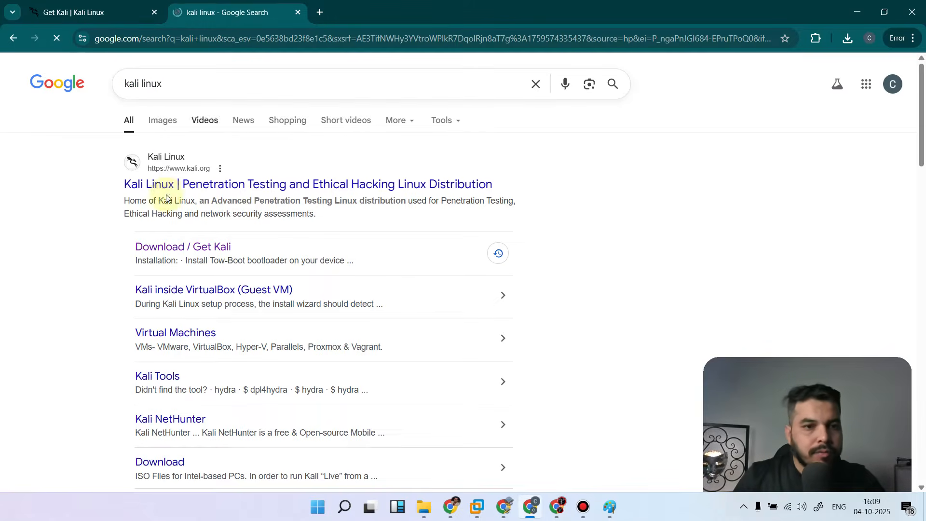
left_click(207, 187)
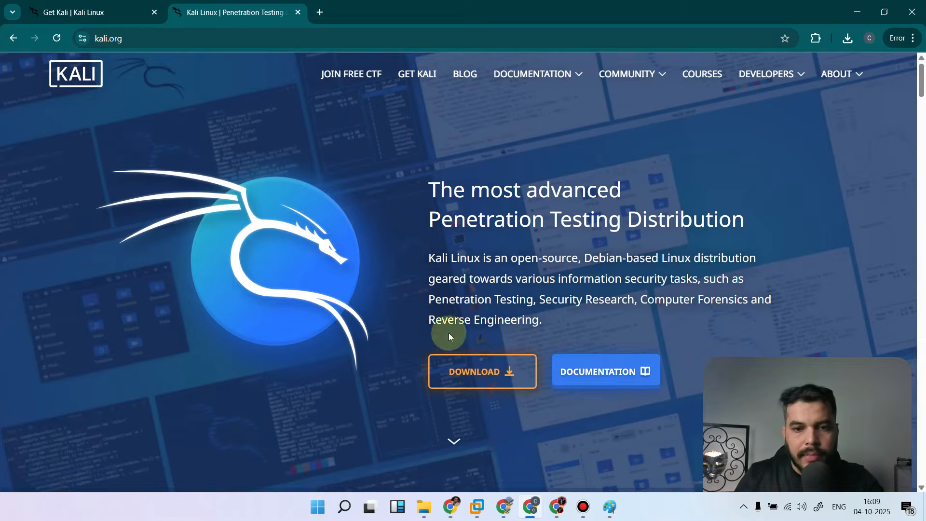
left_click(493, 380)
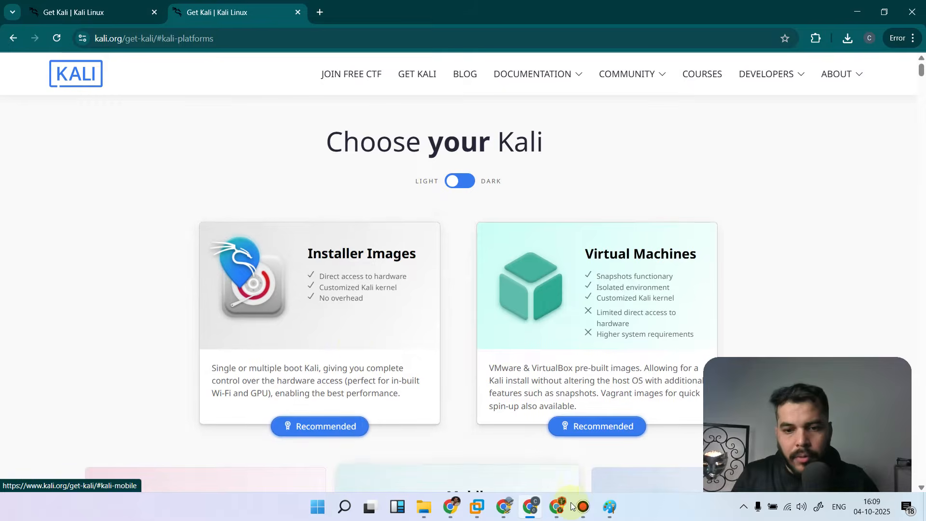
Switch to Paint and handwrite the heading "Kali Linux" with two arrows branching down from it
left_click(609, 506)
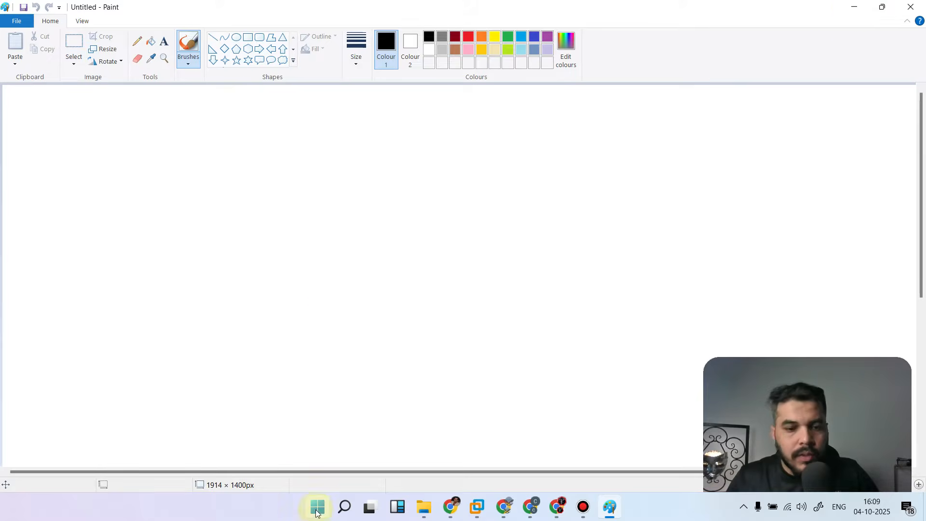
left_click_drag(354, 102, 347, 138)
mouse_move(380, 110)
left_mouse_down()
mouse_move(375, 139)
mouse_move(403, 113)
mouse_move(418, 139)
mouse_move(420, 114)
left_mouse_up()
mouse_move(470, 96)
left_mouse_down()
mouse_move(478, 129)
mouse_move(487, 108)
mouse_move(537, 130)
left_mouse_up()
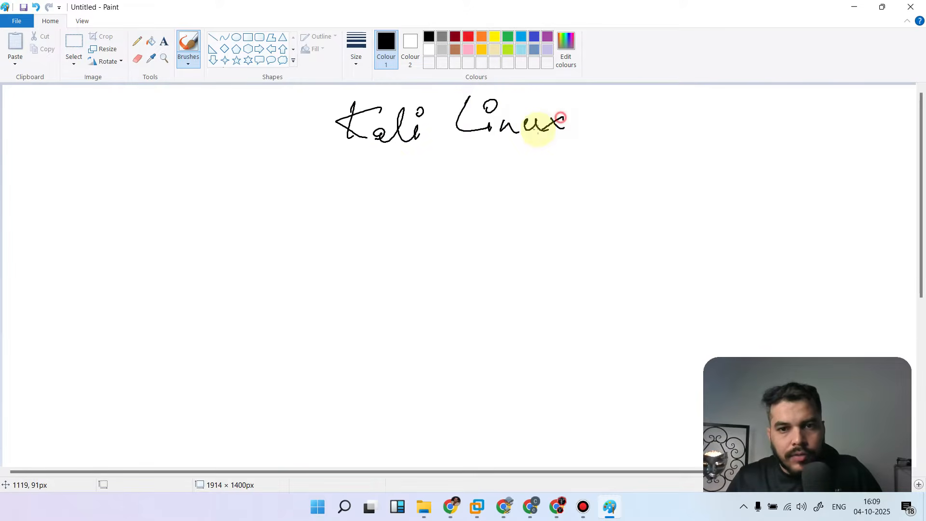
mouse_move(423, 154)
left_mouse_down()
mouse_move(318, 198)
mouse_move(326, 207)
mouse_move(534, 178)
left_mouse_up()
mouse_move(514, 162)
left_mouse_down()
mouse_move(534, 178)
mouse_move(507, 181)
left_mouse_up()
Handwrite "Installer Image" under the first arrow and "Virtual Machine" under the second, following the Kali page's options
mouse_move(505, 506)
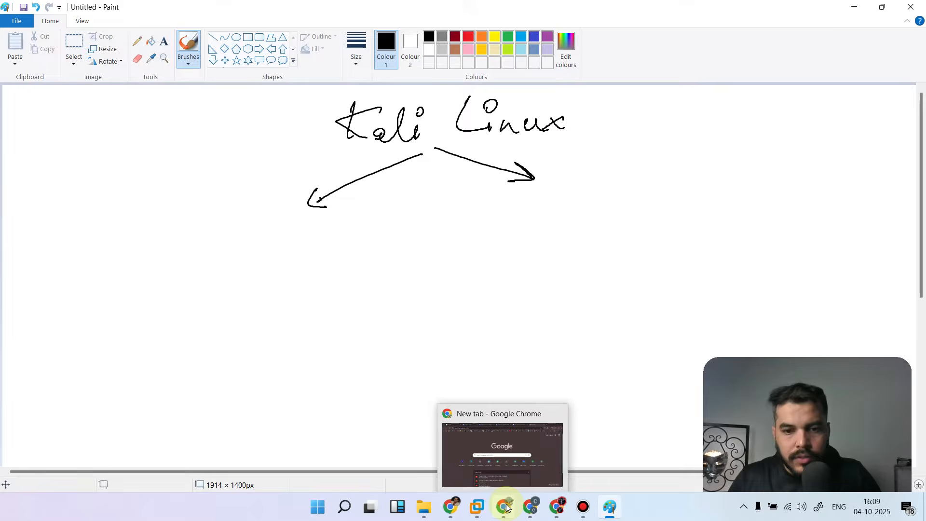
left_click(529, 462)
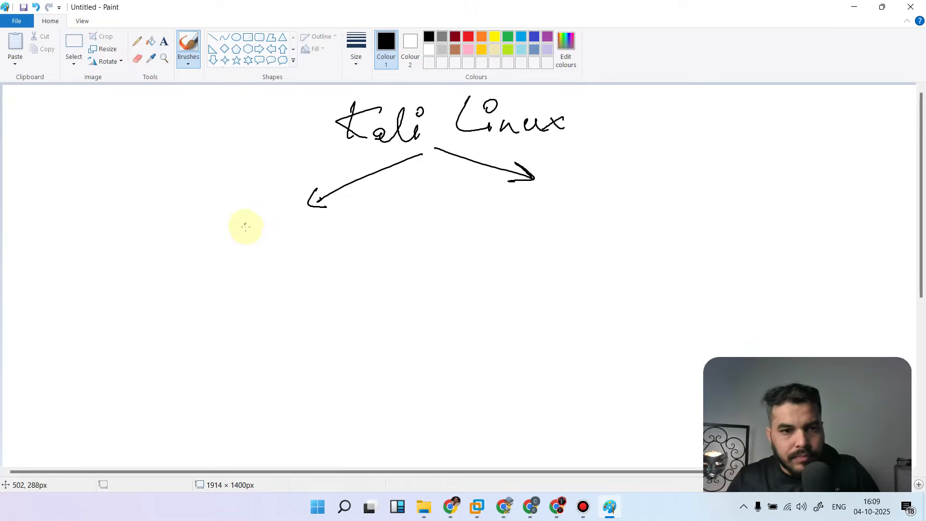
mouse_move(216, 210)
left_mouse_down()
mouse_move(215, 245)
mouse_move(270, 242)
mouse_move(326, 223)
mouse_move(381, 231)
mouse_move(396, 244)
mouse_move(427, 233)
mouse_move(496, 237)
left_mouse_up()
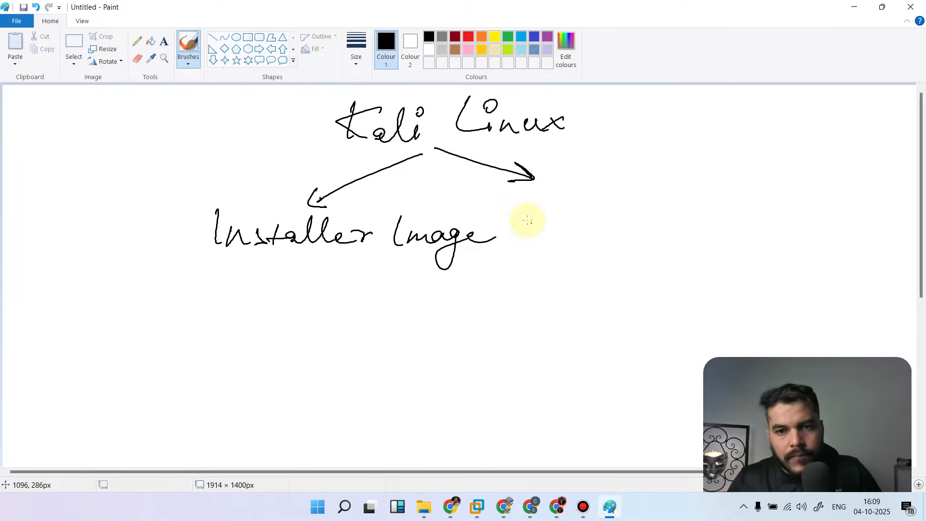
mouse_move(536, 203)
left_mouse_down()
mouse_move(565, 203)
mouse_move(581, 230)
mouse_move(613, 212)
mouse_move(605, 230)
left_mouse_up()
mouse_move(608, 222)
left_mouse_down()
mouse_move(641, 217)
mouse_move(664, 231)
mouse_move(684, 197)
mouse_move(717, 220)
mouse_move(739, 211)
mouse_move(828, 225)
left_mouse_up()
left_click(776, 205)
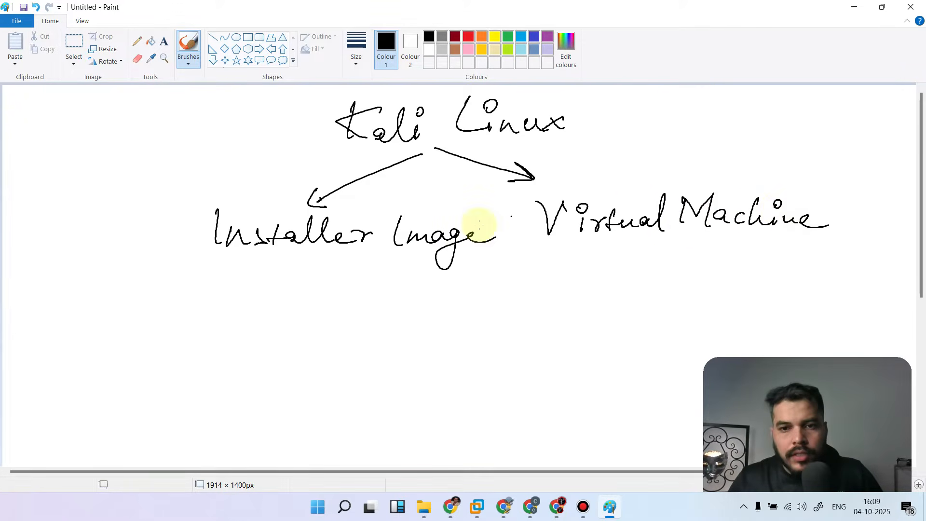
Handwrite "(iso)" beneath the Installer Image label
mouse_move(250, 265)
left_mouse_down()
mouse_move(250, 292)
mouse_move(271, 292)
mouse_move(291, 276)
mouse_move(296, 292)
left_mouse_up()
left_click(276, 265)
left_click_drag(305, 289, 315, 282)
left_click_drag(334, 265, 322, 294)
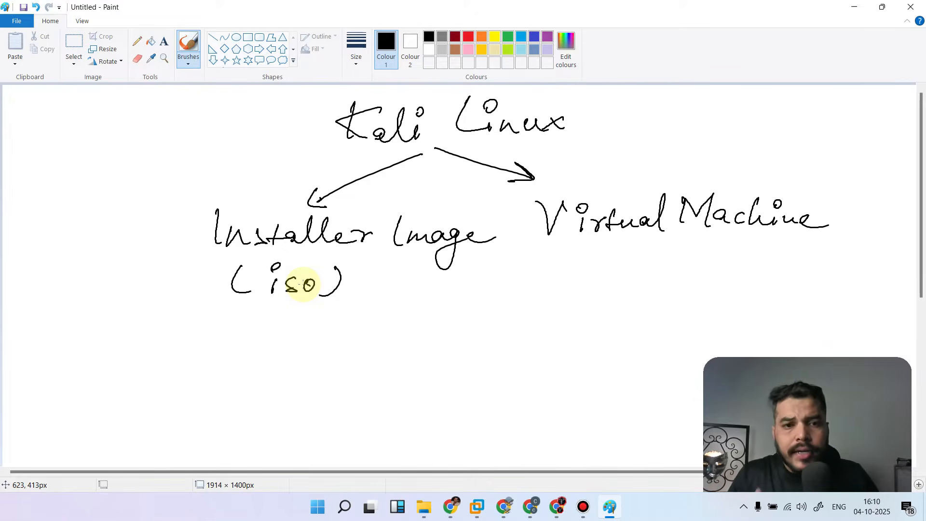
Handwrite "30-45min" above the Installer Image label and underline it
mouse_move(160, 156)
left_mouse_down()
mouse_move(165, 163)
mouse_move(151, 181)
left_mouse_up()
mouse_move(187, 166)
left_mouse_down()
mouse_move(245, 178)
mouse_move(299, 155)
mouse_move(324, 168)
left_mouse_up()
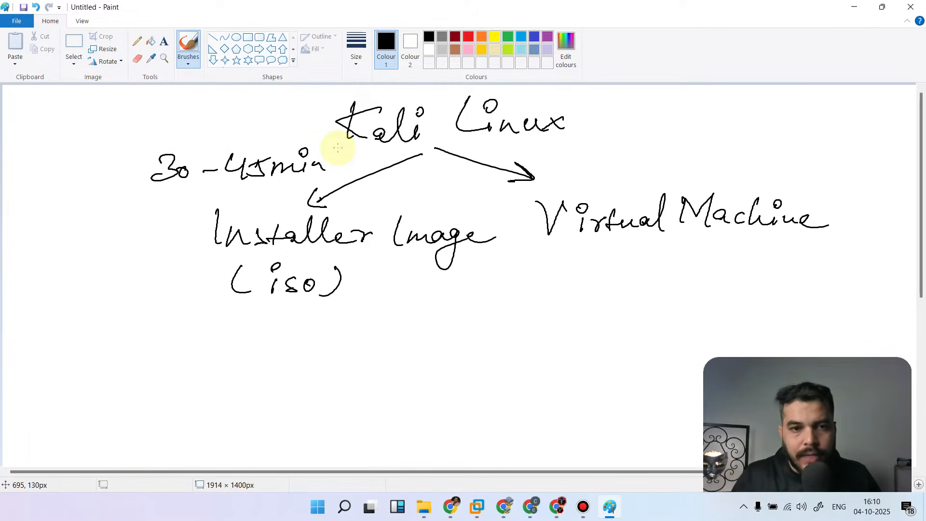
left_click_drag(164, 195, 285, 190)
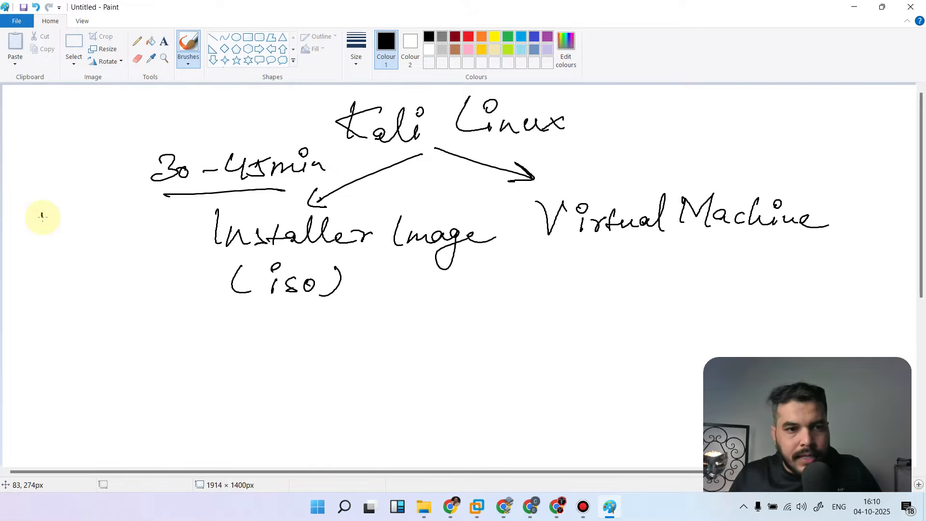
Handwrite "Less stable" beside the Installer Image label and underline both words
mouse_move(41, 213)
left_mouse_down()
mouse_move(62, 223)
mouse_move(176, 233)
mouse_move(200, 223)
mouse_move(206, 231)
mouse_move(198, 209)
left_mouse_up()
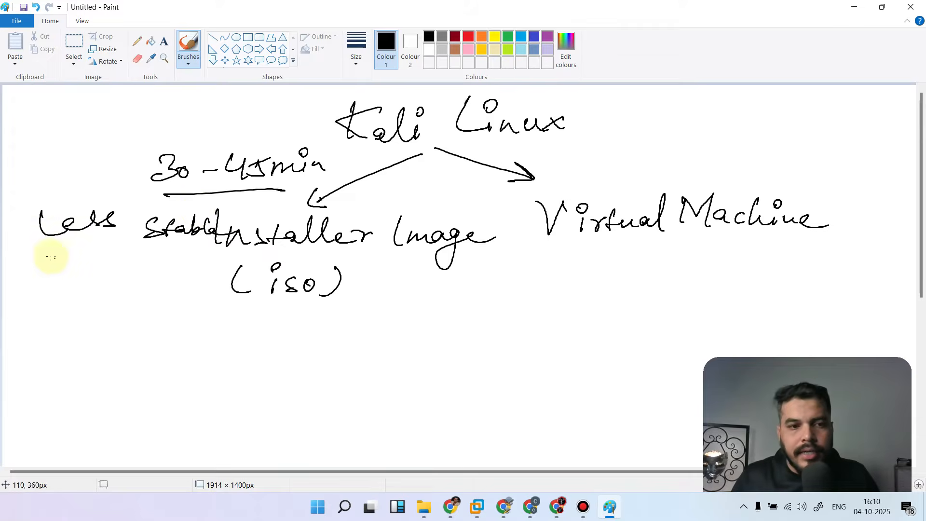
left_click_drag(37, 256, 117, 245)
left_click_drag(224, 259, 140, 268)
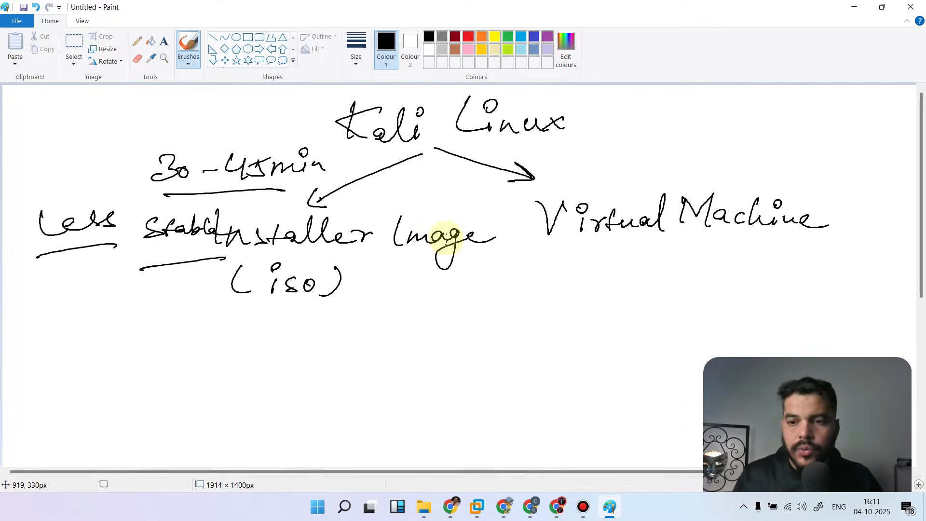
Return to the Kali download page in Chrome and open the Virtual Machines option
mouse_move(883, 362)
left_mouse_down()
mouse_move(888, 329)
mouse_move(895, 342)
left_mouse_up()
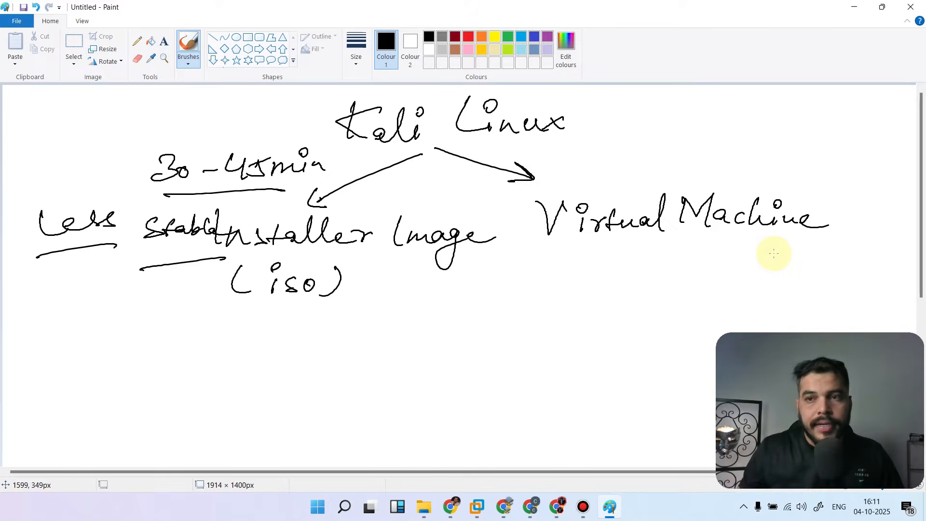
left_click(857, 7)
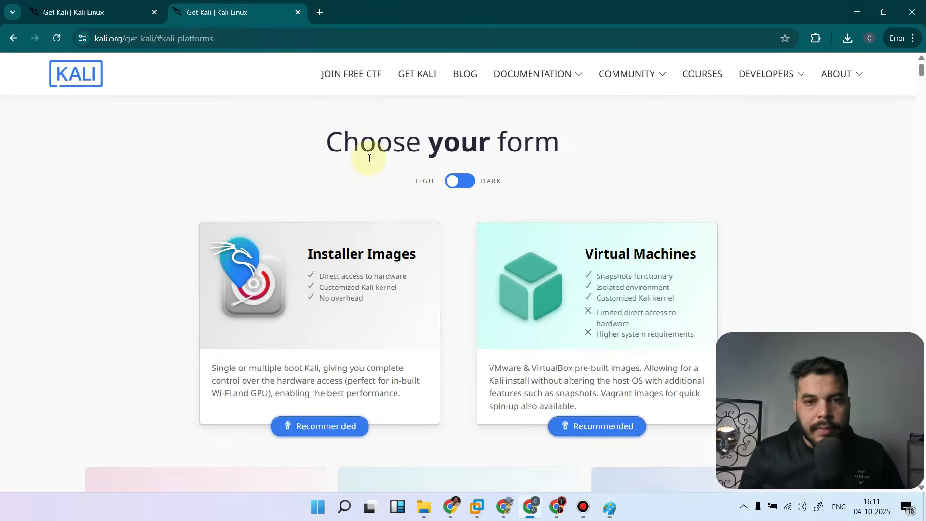
left_click(600, 270)
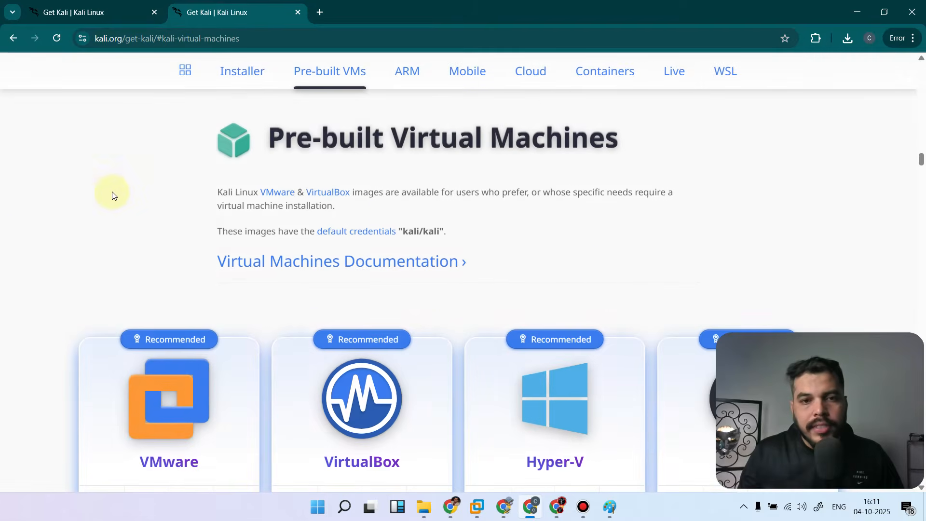
Start downloading the recommended pre-built VirtualBox image of Kali 2025.3, and pause that download
scroll(125, 254, "down", 3)
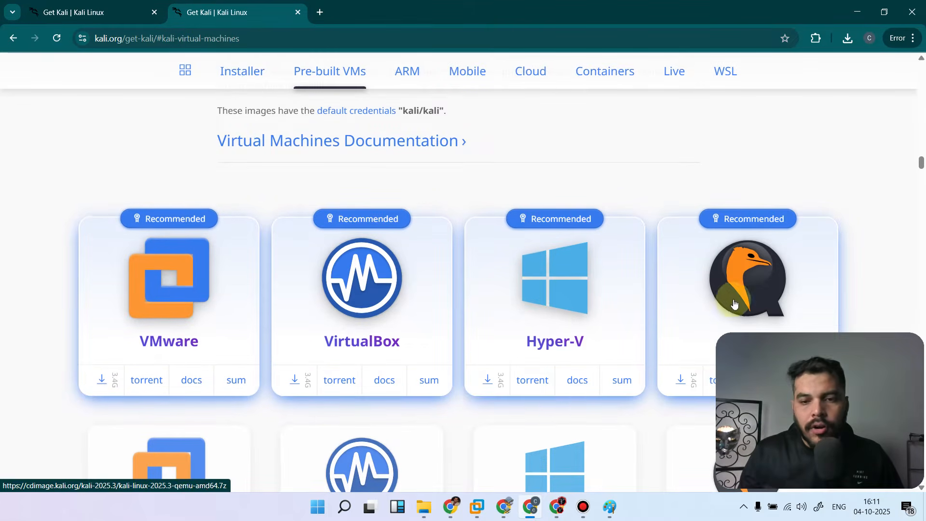
scroll(534, 289, "down", 6)
scroll(395, 276, "up", 4)
scroll(395, 276, "up", 1)
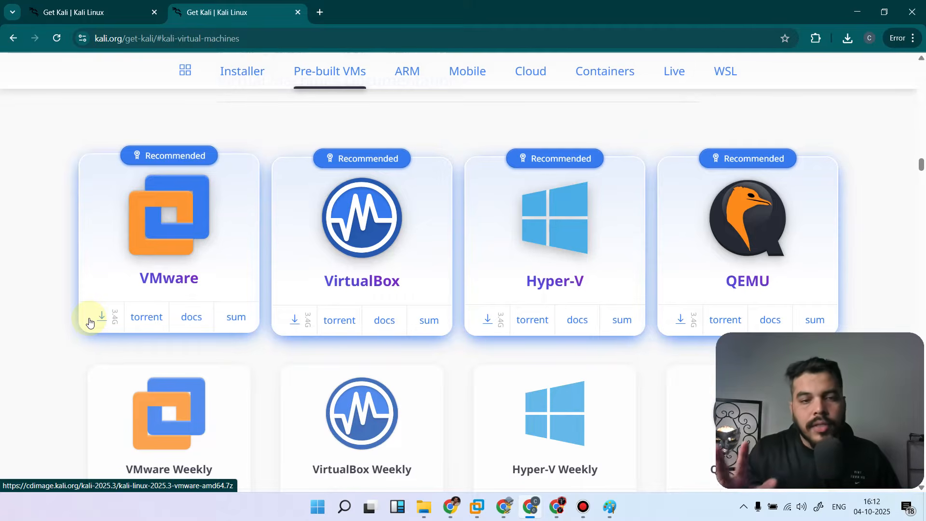
left_click(300, 321)
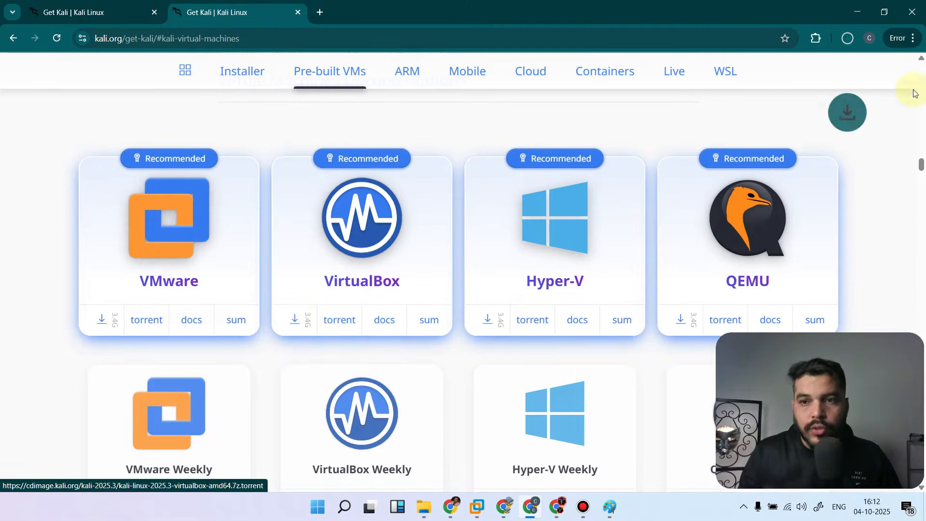
left_click(847, 39)
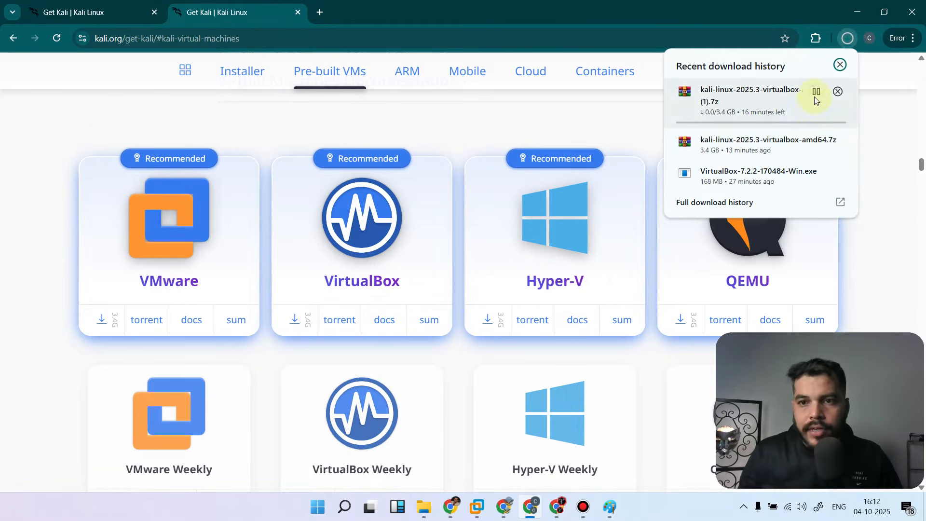
left_click(816, 91)
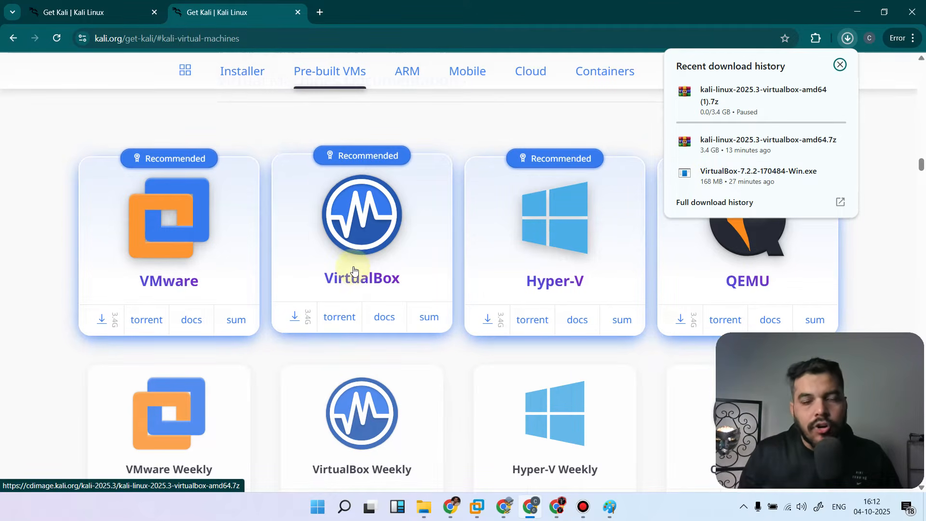
Search for "download virtual box" in a new tab and open the downloads page on virtualbox.org
left_click(320, 12)
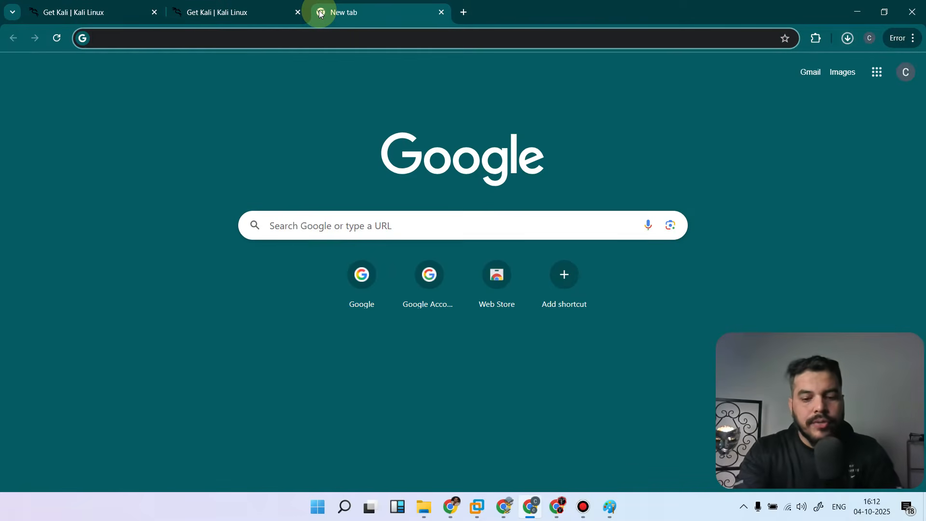
type("download virtual box")
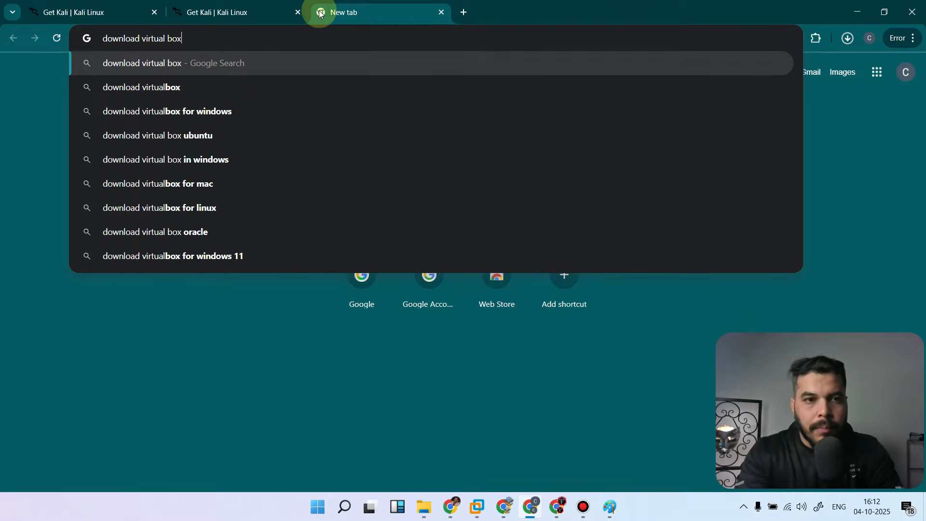
key("Return")
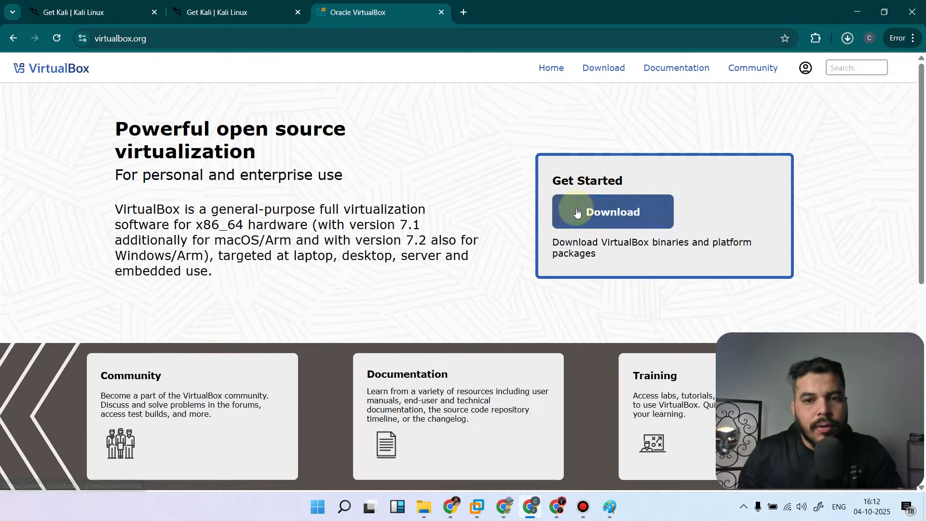
left_click(615, 217)
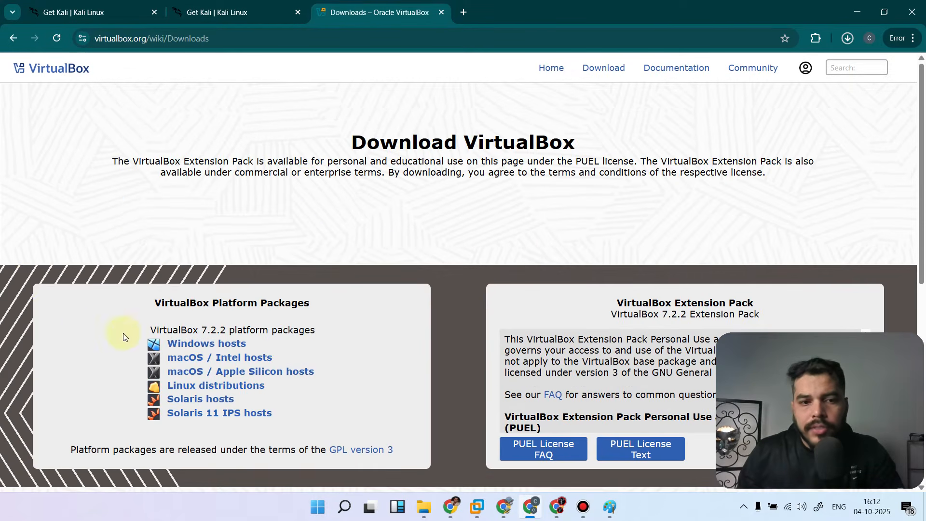
Download the VirtualBox 7.2.2 platform package for Windows hosts and show its progress in the recent downloads
scroll(193, 333, "down", 2)
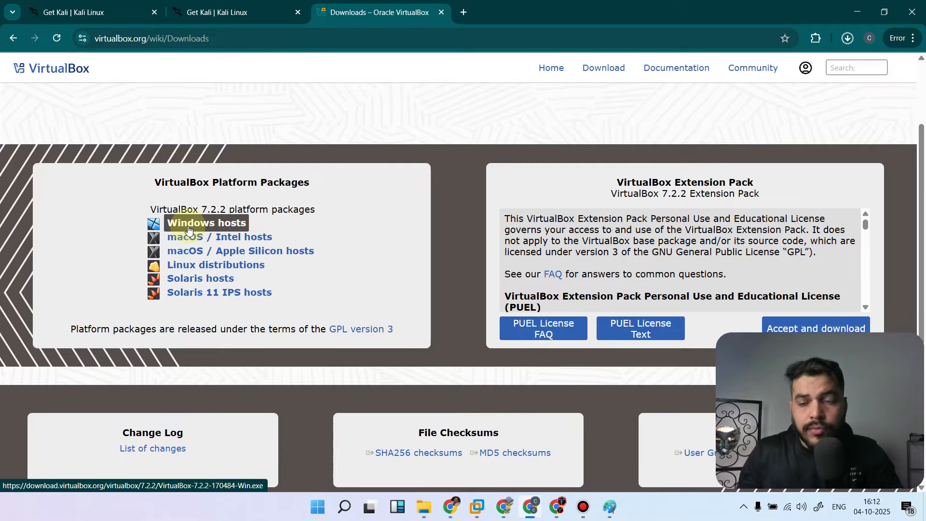
scroll(188, 229, "up", 1)
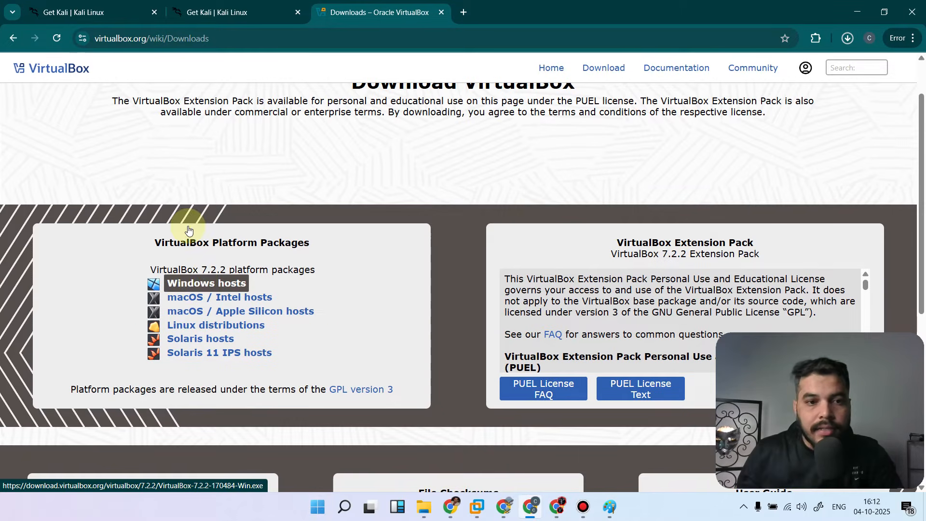
left_click(204, 287)
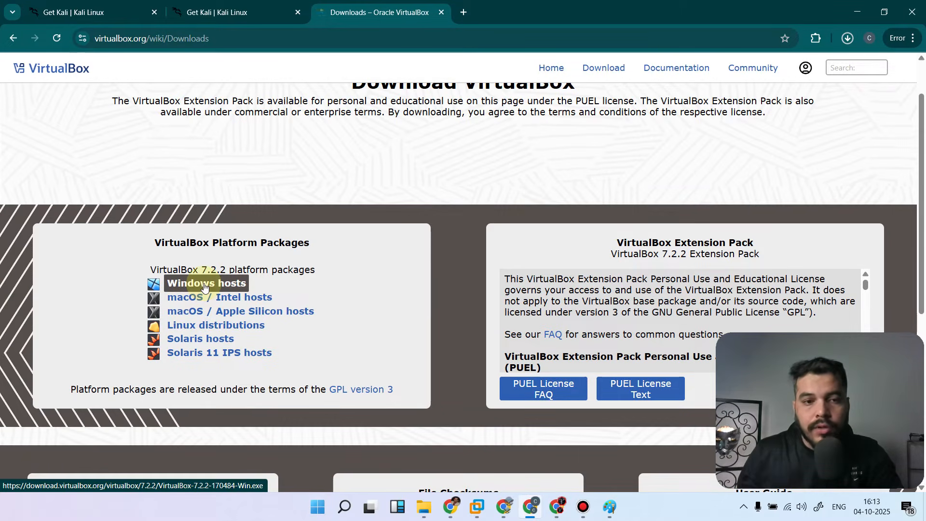
left_click(847, 38)
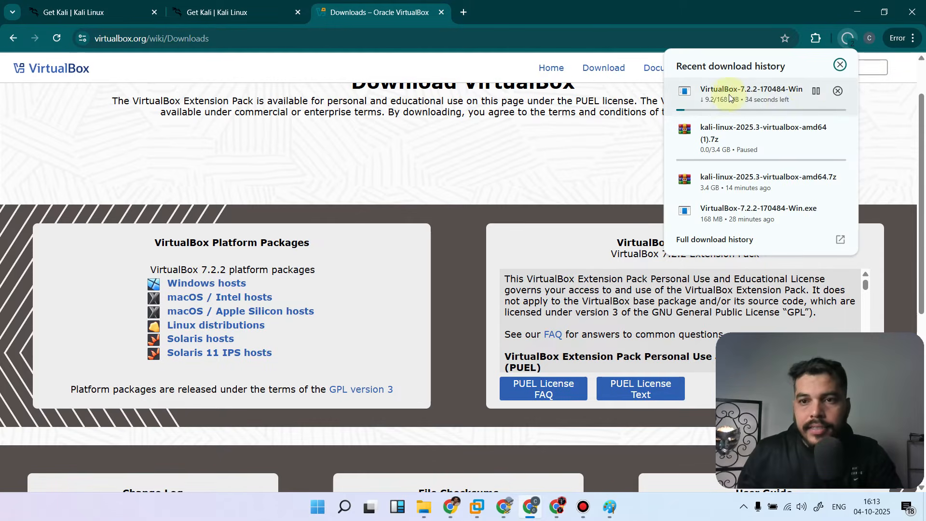
Pause the VirtualBox download, switch to the Oracle VirtualBox 7.2.2 installer and accept its license agreement
left_click(817, 91)
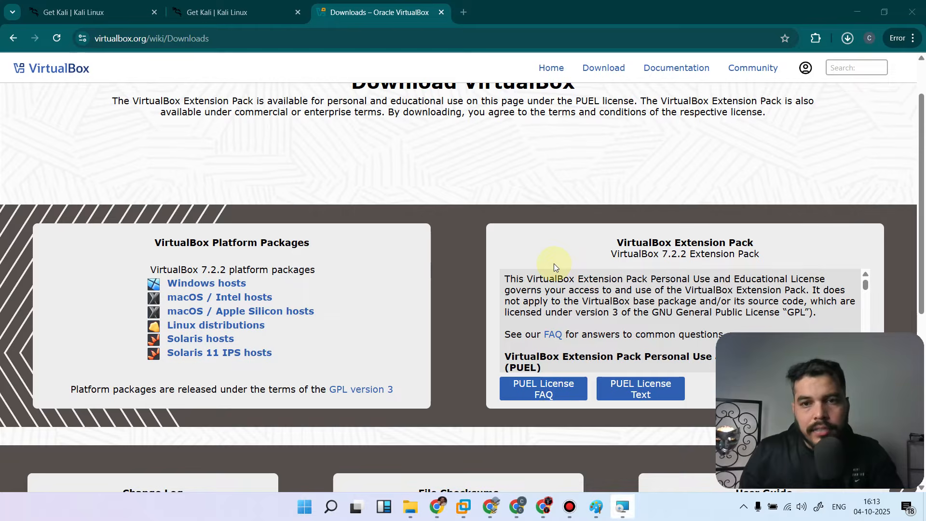
left_click(623, 506)
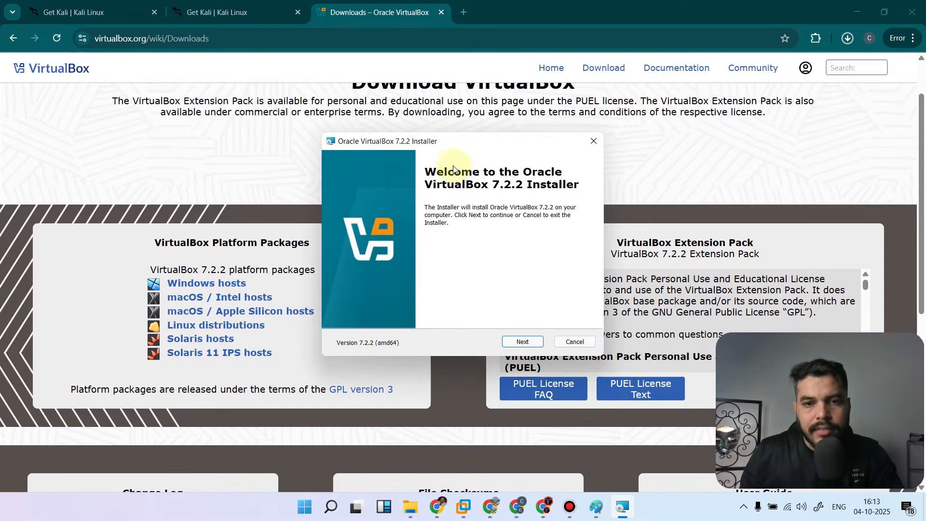
left_click(520, 342)
left_click(343, 298)
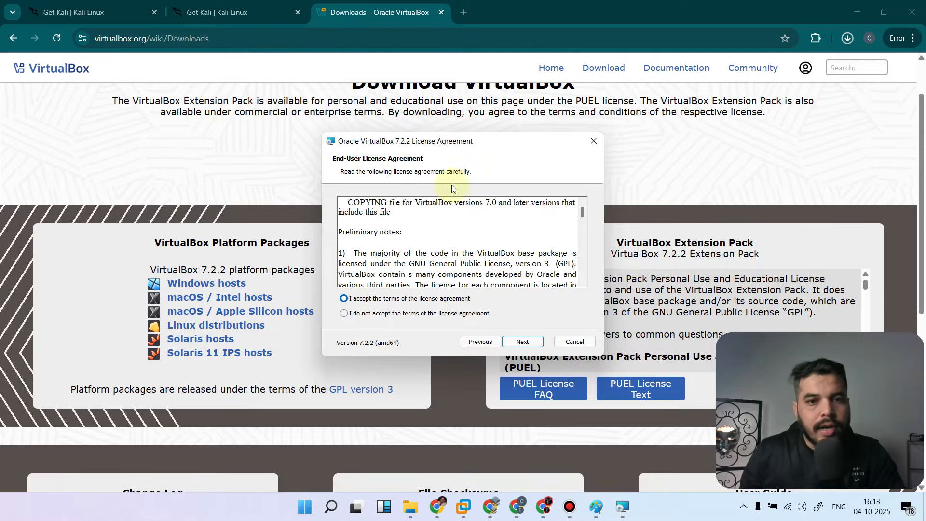
left_click(522, 341)
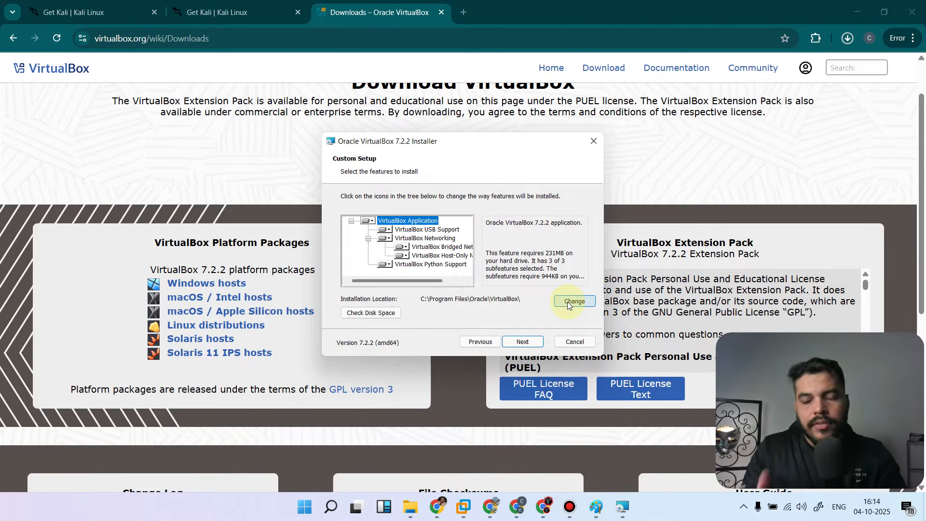
Keep the default features, install location and startup options, accept the network disconnection, and start installing VirtualBox
left_click(524, 342)
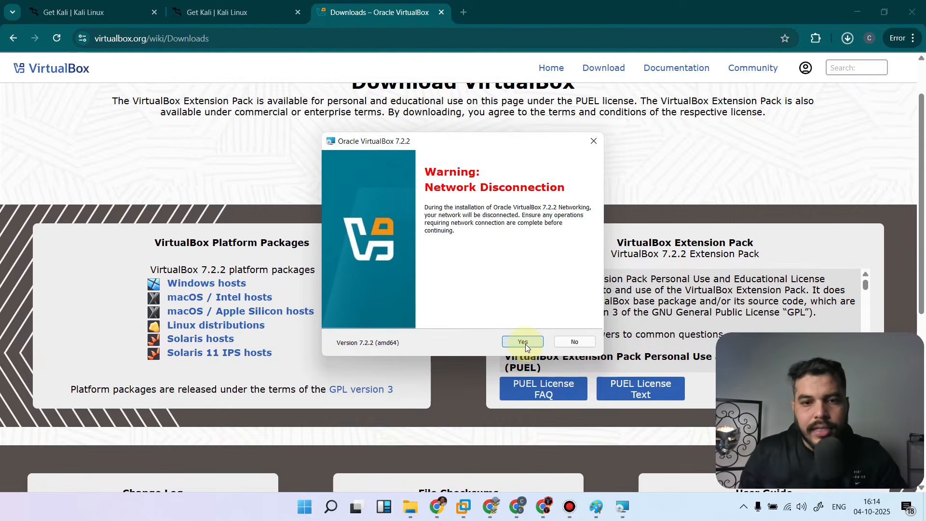
left_click(524, 342)
left_click(525, 342)
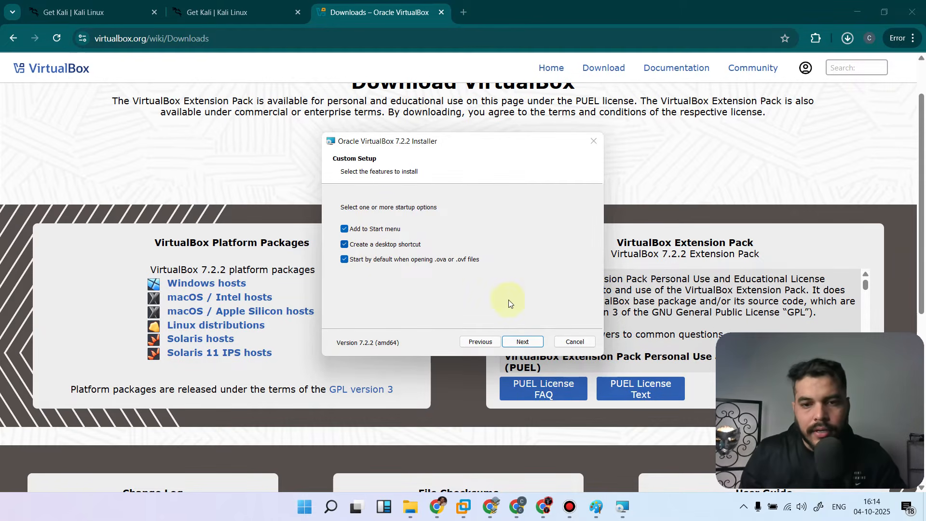
left_click(522, 342)
left_click(522, 342)
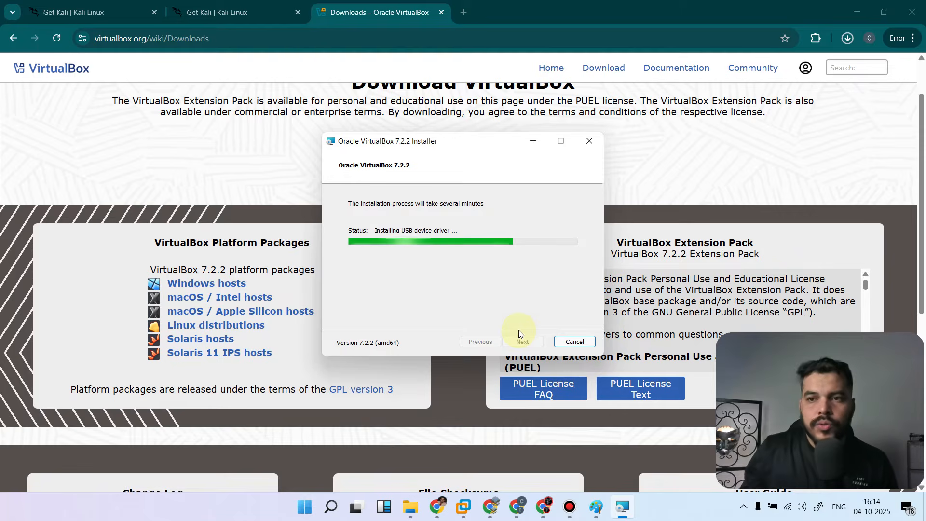
Show the downloaded Kali archive in its folder and open the extracted inner kali-linux-2025.3-virtualbox-amd64 folder
left_click(845, 44)
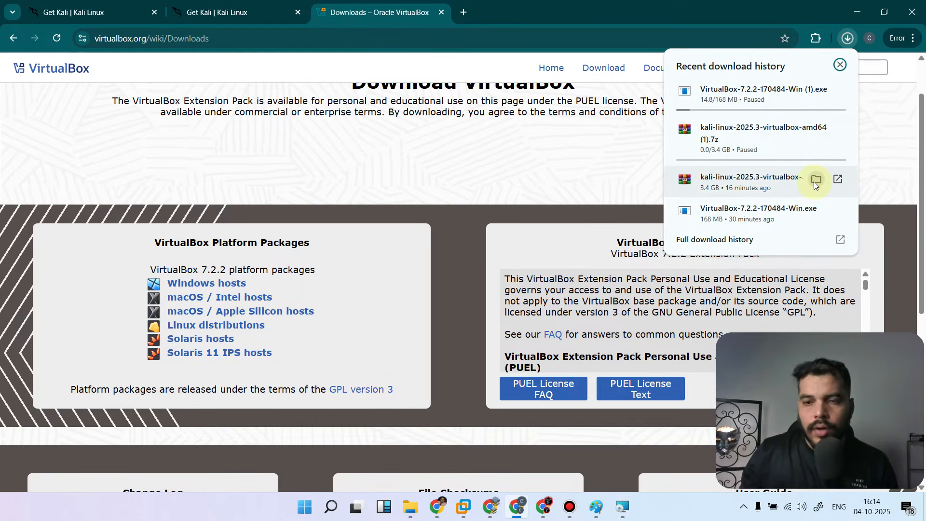
left_click(815, 180)
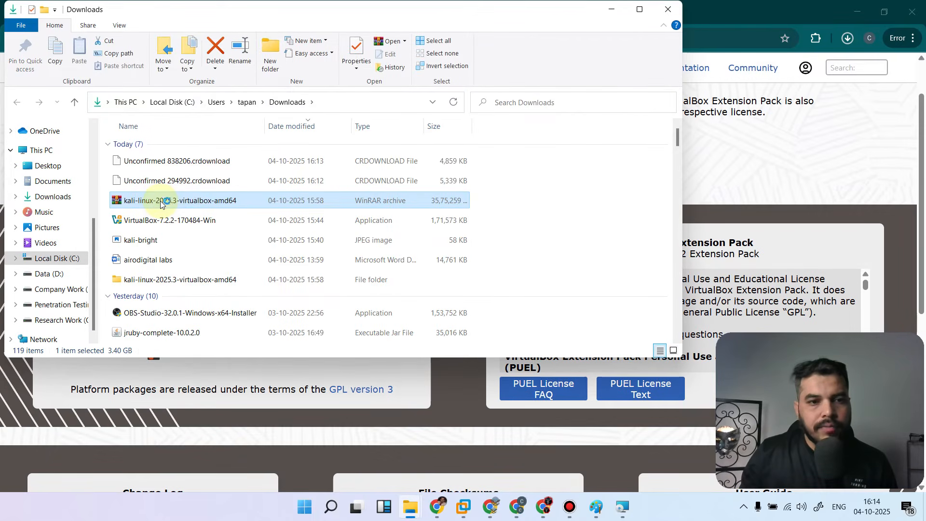
right_click(162, 203)
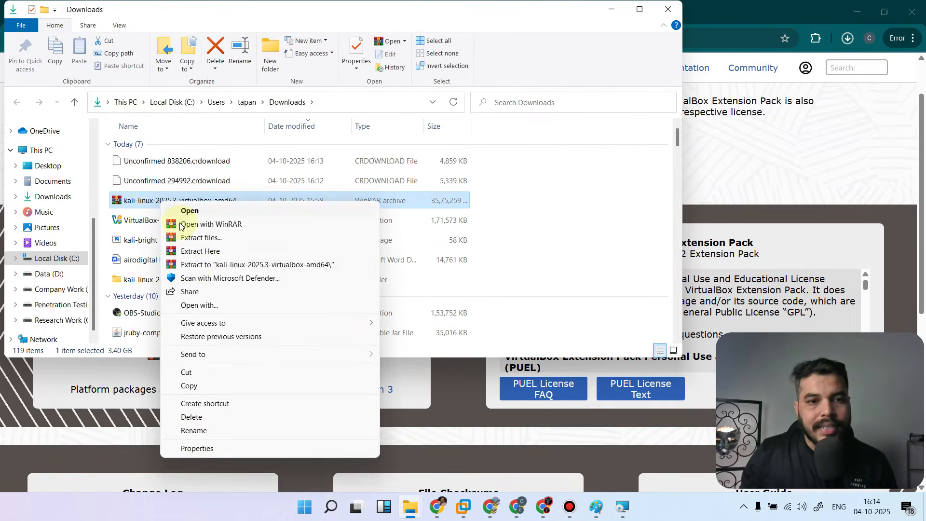
left_click(149, 281)
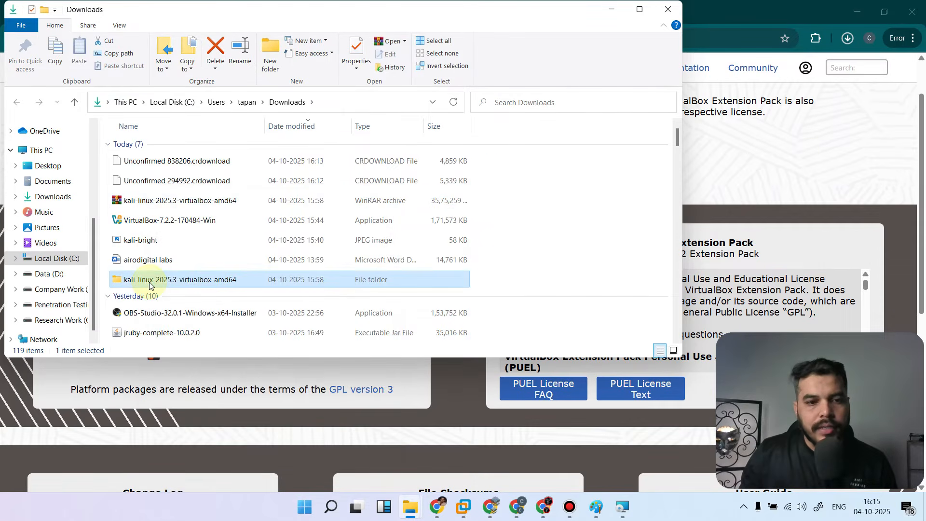
double_click(148, 281)
double_click(167, 146)
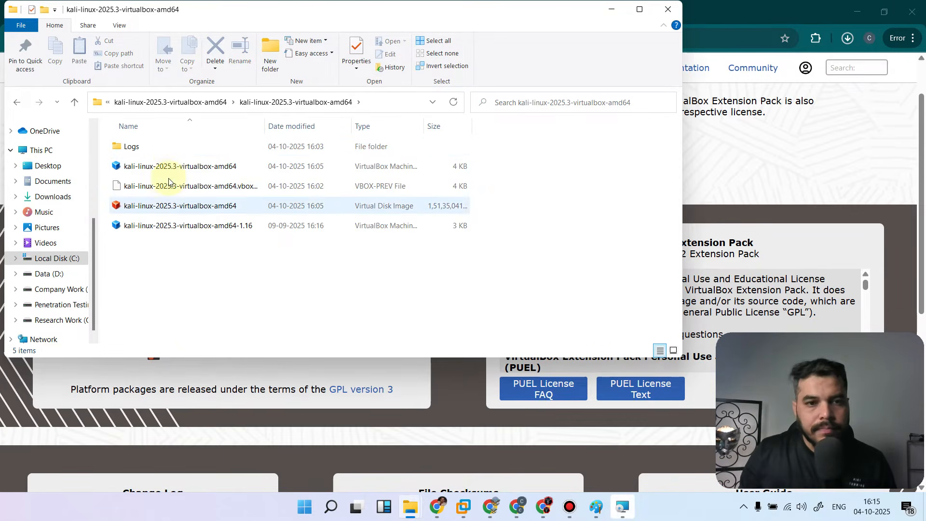
Minimise the folder window, return to the VirtualBox installer, and finish it with Start Oracle VirtualBox 7.2.2 enabled
left_click(612, 10)
left_click(621, 510)
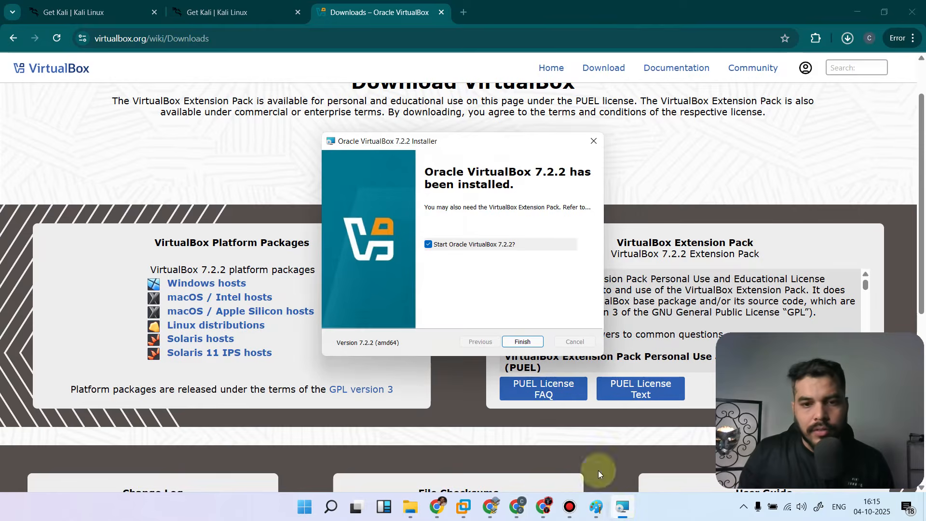
left_click(516, 343)
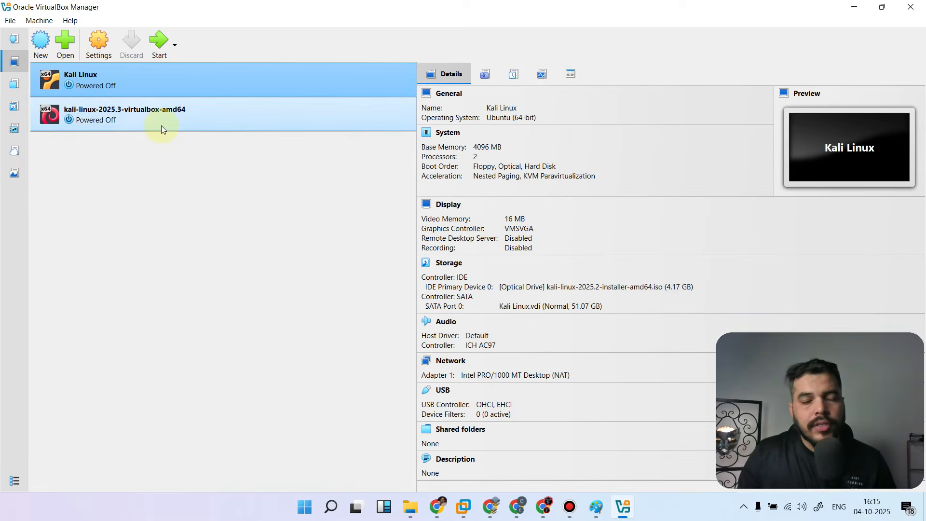
Remove the existing kali-linux-2025.3-virtualbox-amd64 machine from the machine list, keeping its files on disk
right_click(82, 112)
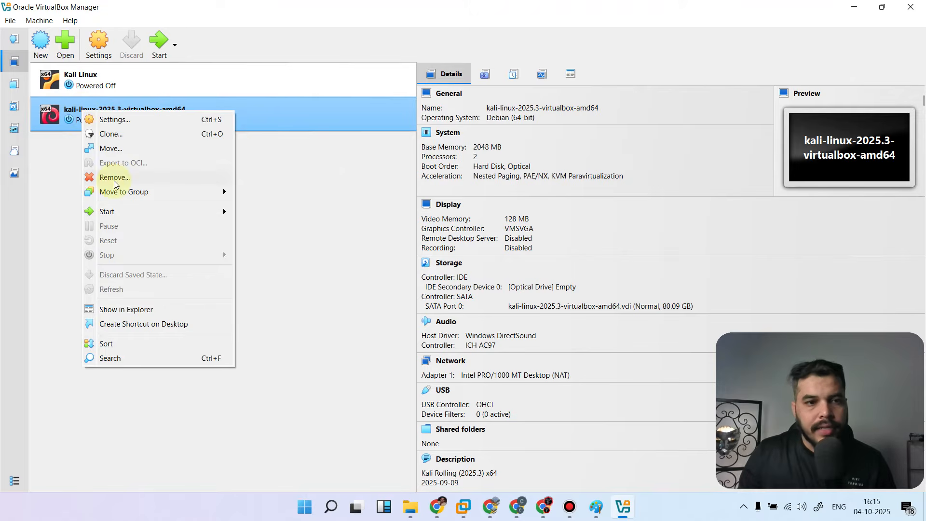
left_click(114, 178)
left_click(429, 288)
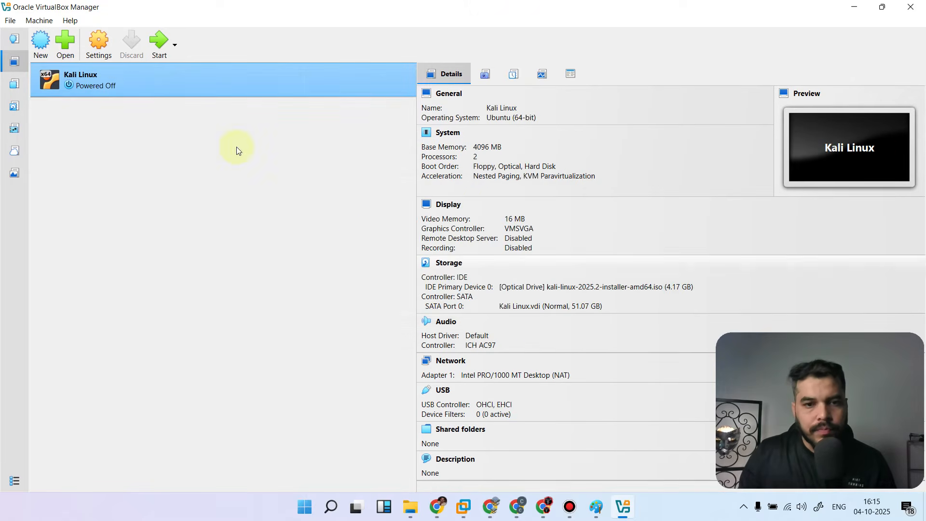
Remove the Kali Linux machine, also deleting its virtual machine files and virtual hard disks
right_click(117, 86)
left_click(152, 153)
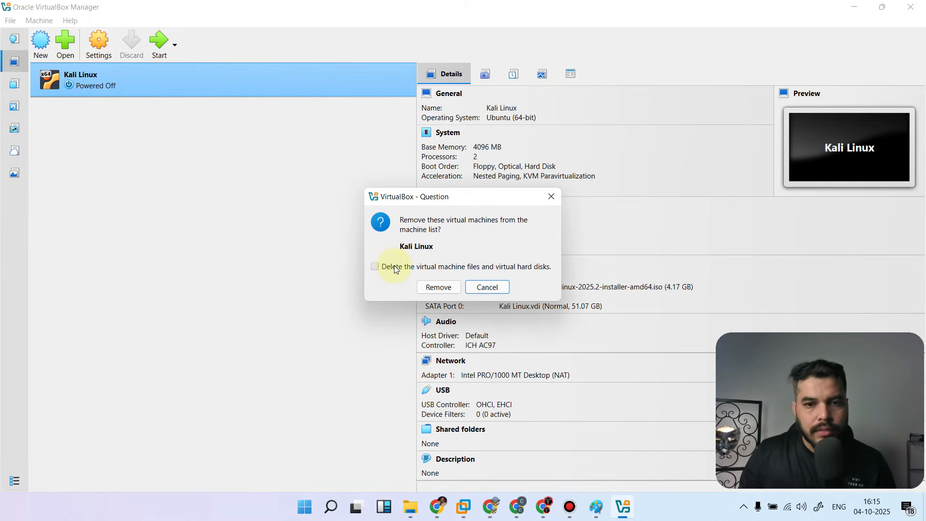
left_click(395, 269)
left_click(441, 287)
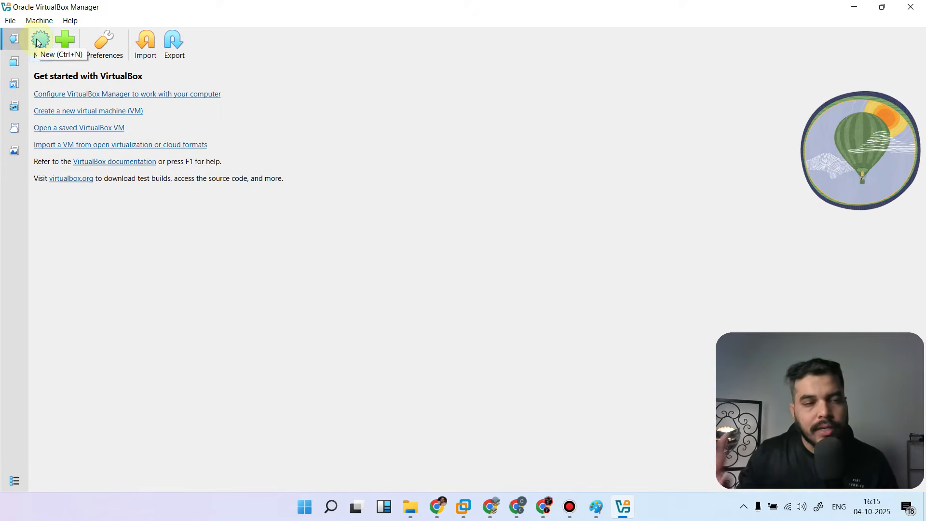
Add the virtual machine file kali-linux-2025.3-virtualbox-amd64-1.16 from the extracted Kali folder in Downloads
left_click(67, 40)
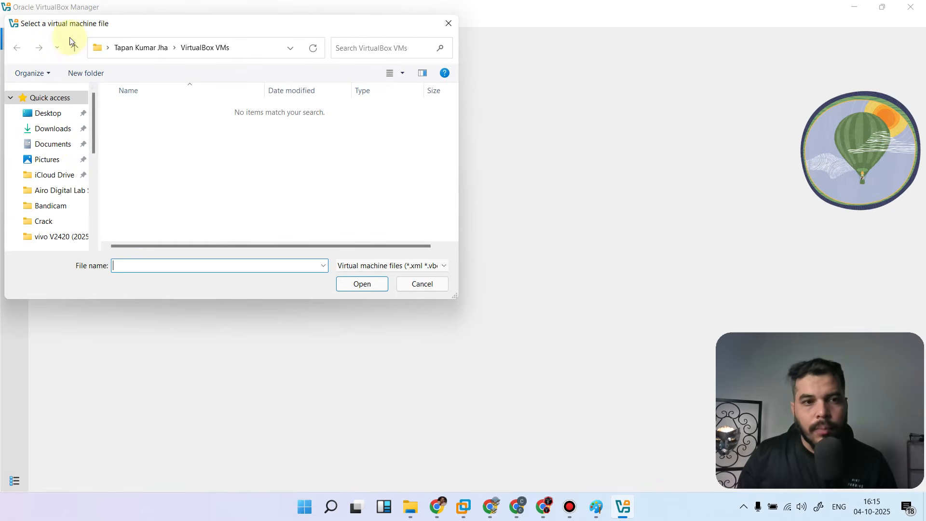
left_click(60, 135)
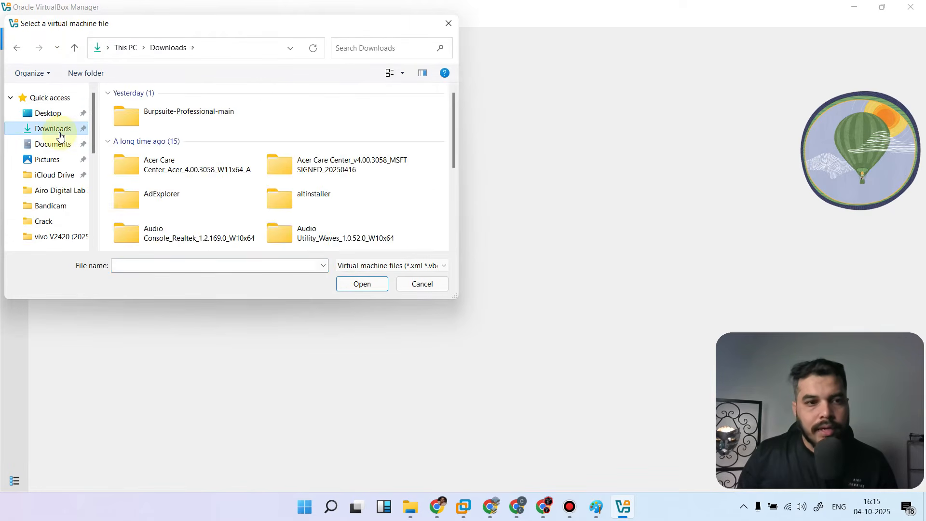
double_click(160, 115)
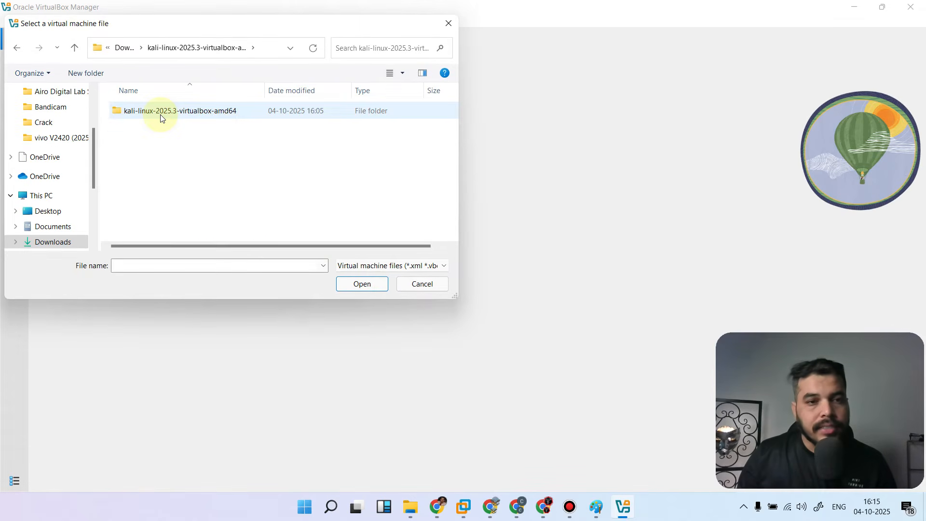
left_click(161, 118)
double_click(161, 117)
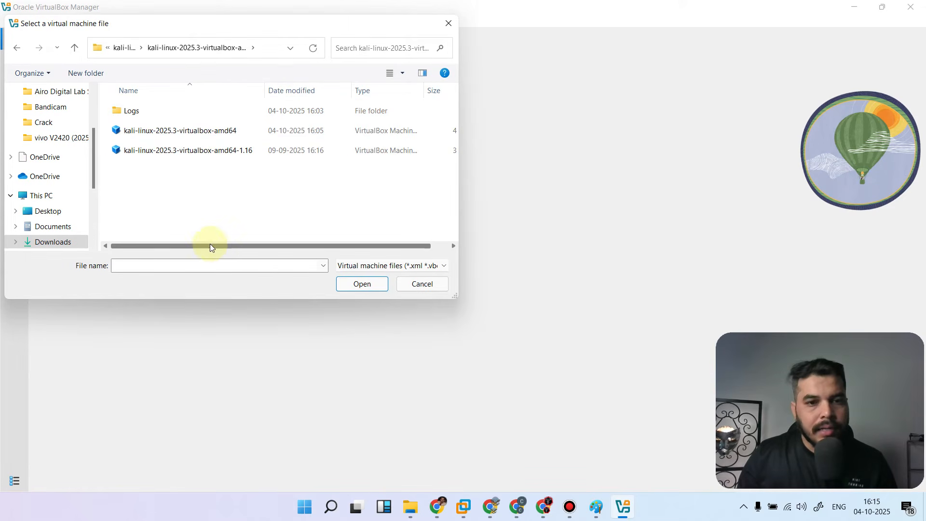
left_click_drag(210, 244, 268, 248)
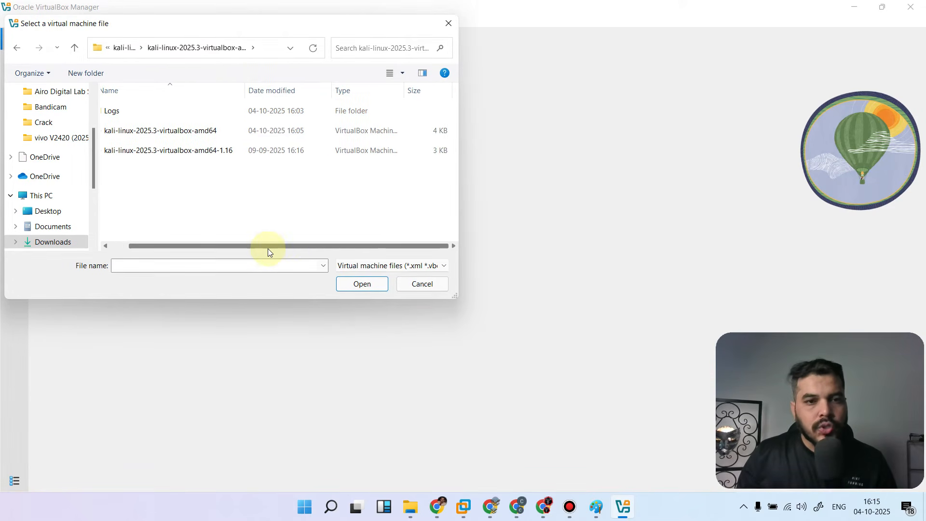
left_click(205, 153)
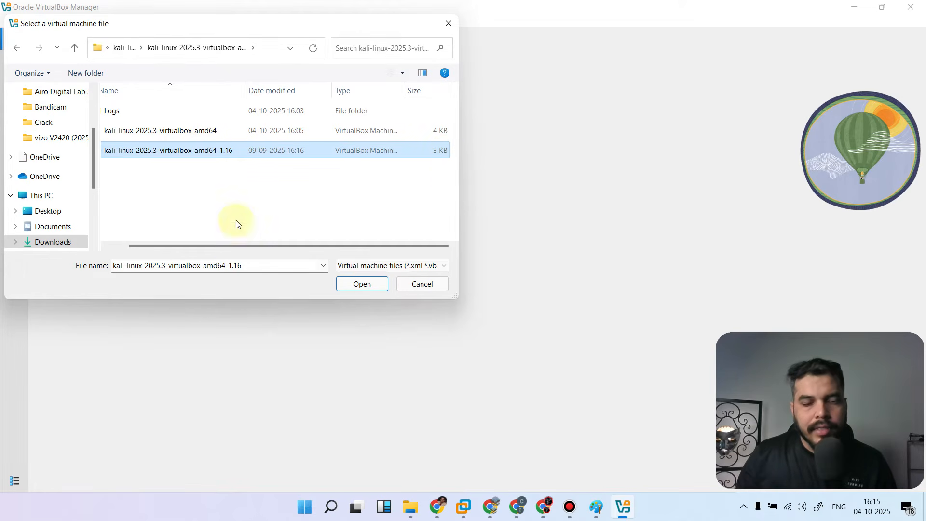
left_click_drag(240, 247, 219, 244)
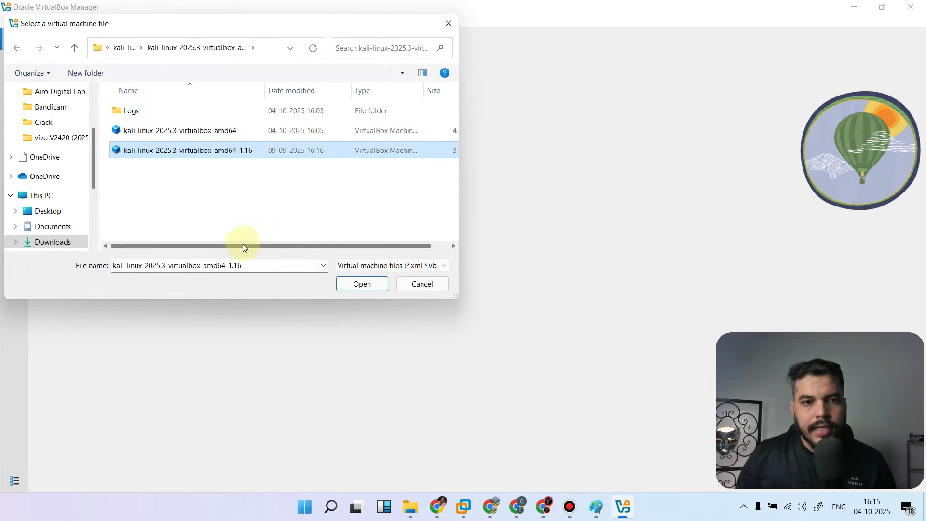
left_click(357, 284)
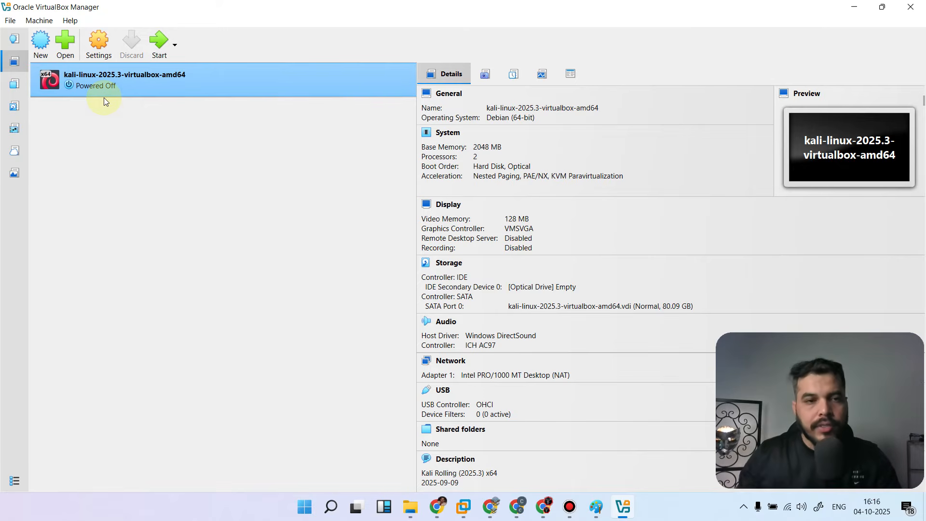
Start the kali-linux-2025.3-virtualbox-amd64 machine, maximise its window, and allow it to capture the mouse and keyboard
left_click(162, 40)
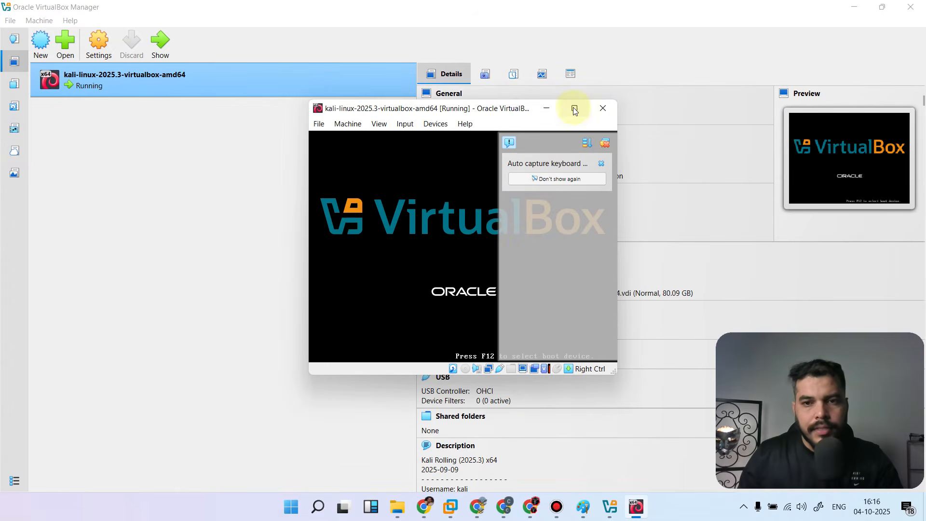
left_click(573, 107)
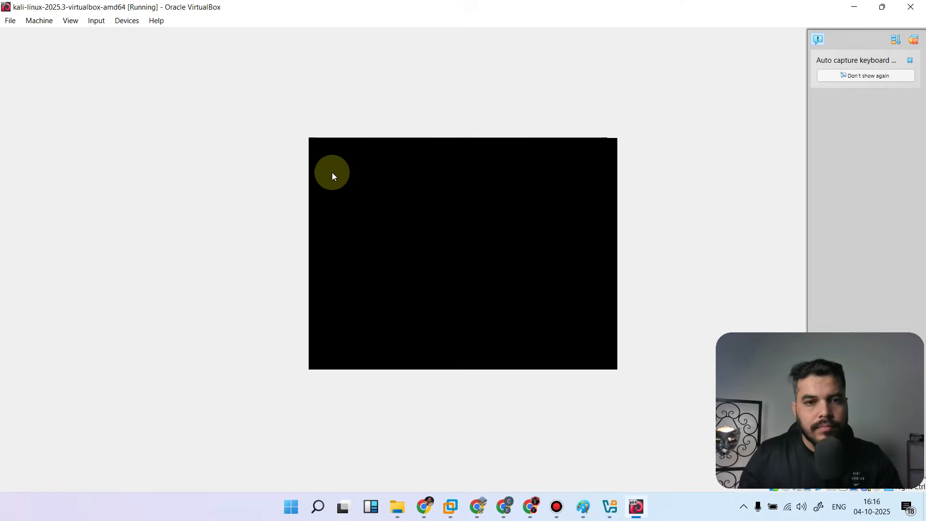
left_click(438, 206)
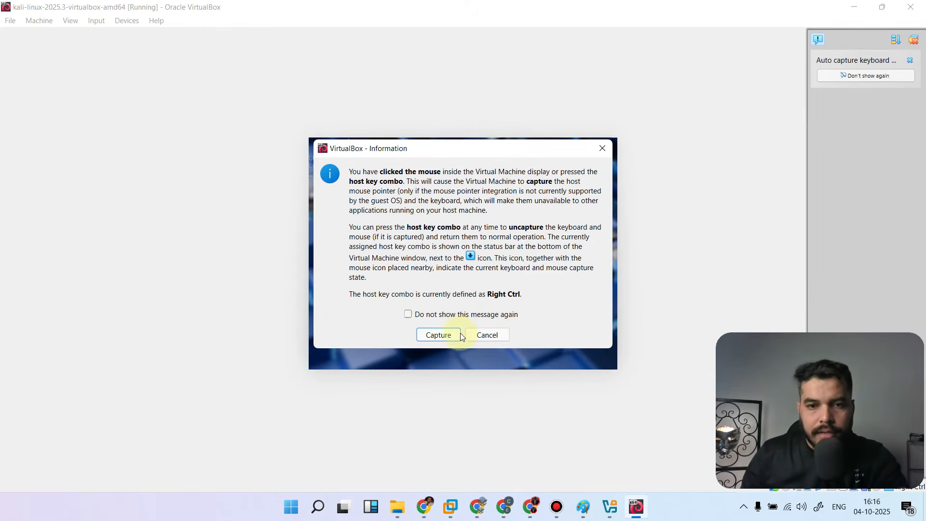
left_click(437, 334)
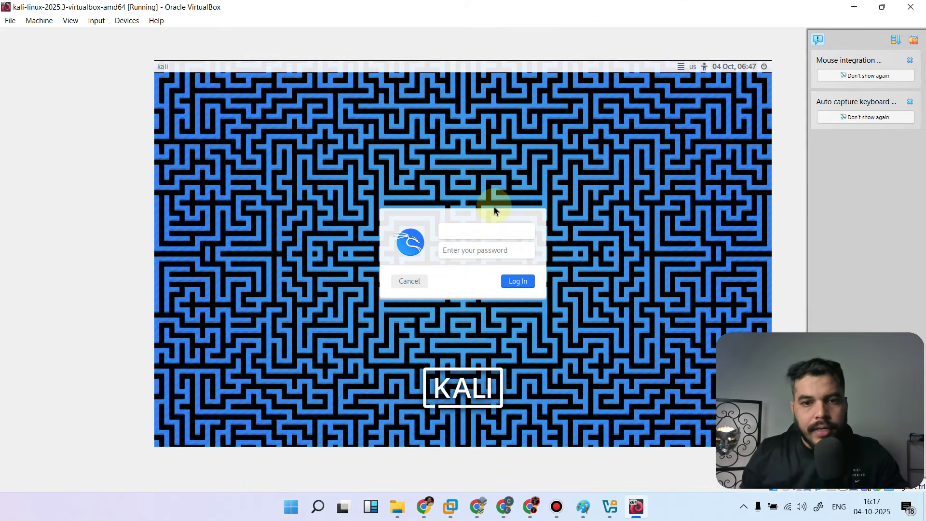
Log in to Kali with the username kali and the account password
type("kali")
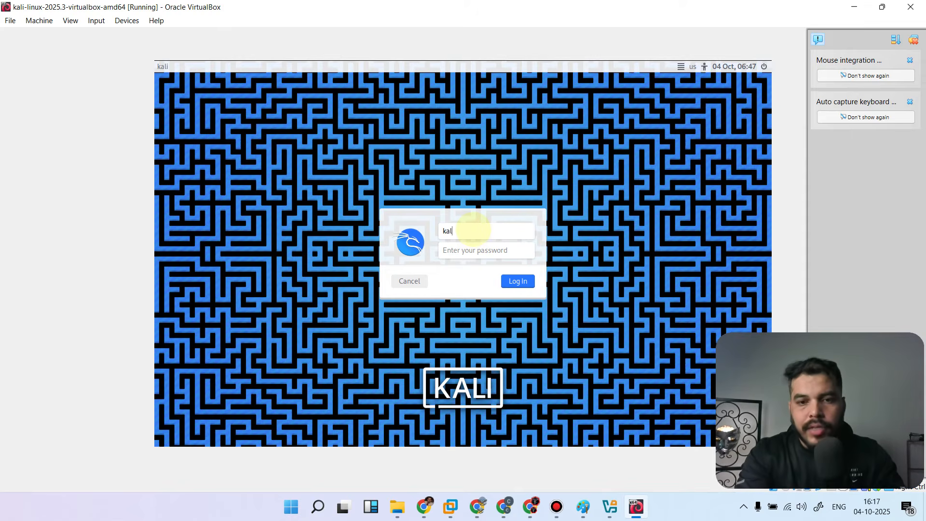
key("Tab")
type("kali")
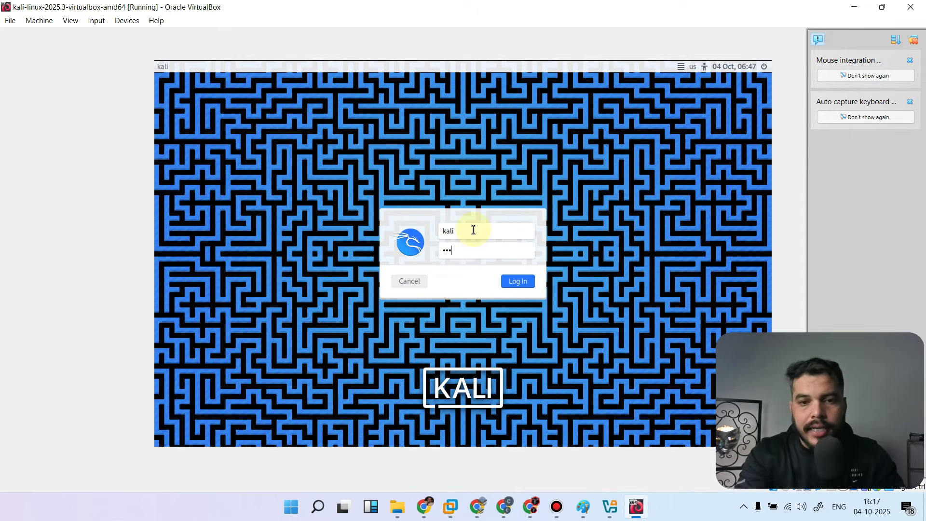
key("Return")
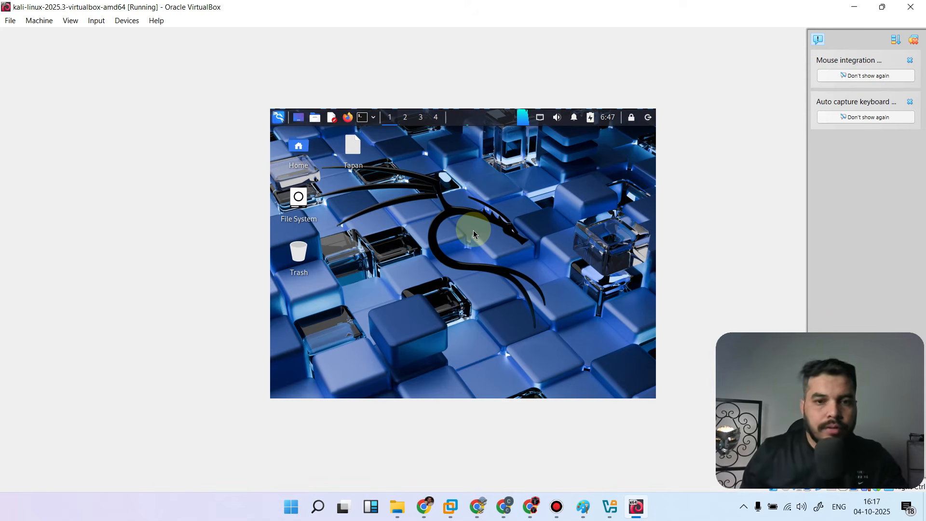
Create a folder named Hacker vlog on the Kali desktop
right_click(362, 199)
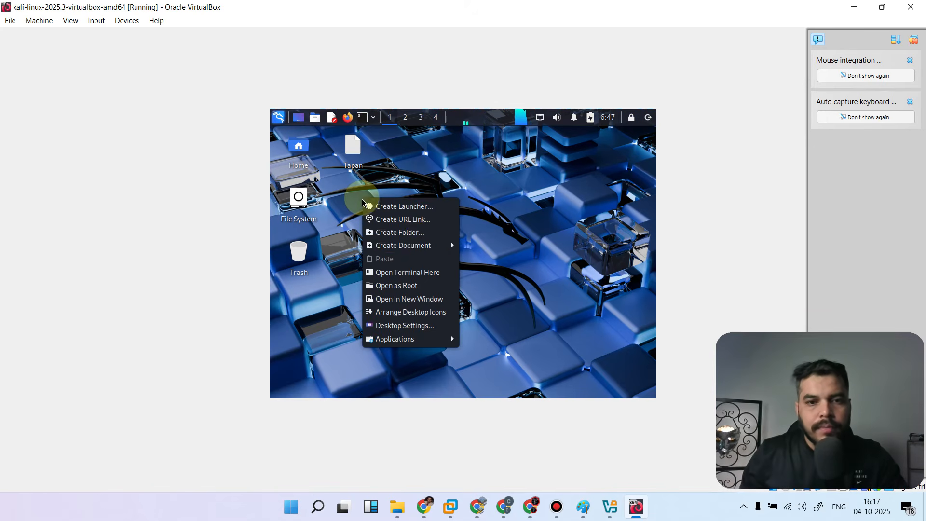
left_click(417, 232)
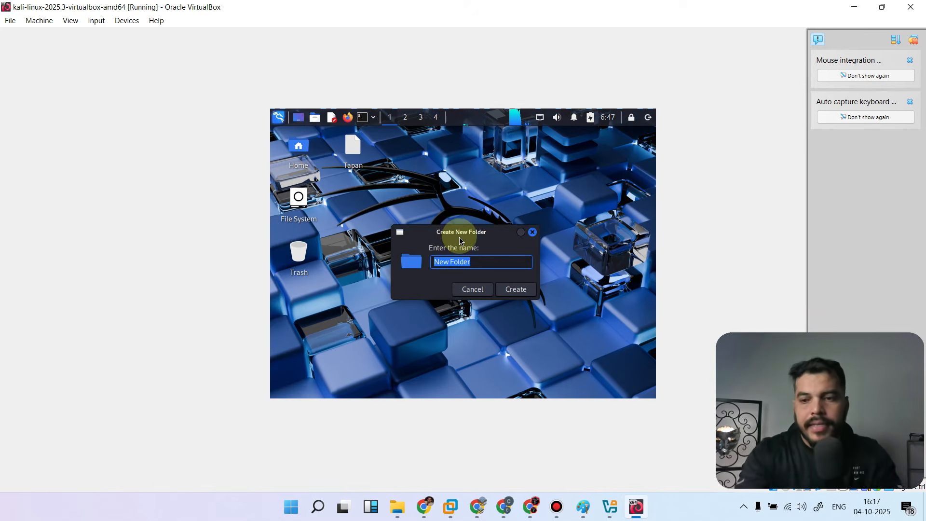
type("Hacker LVo")
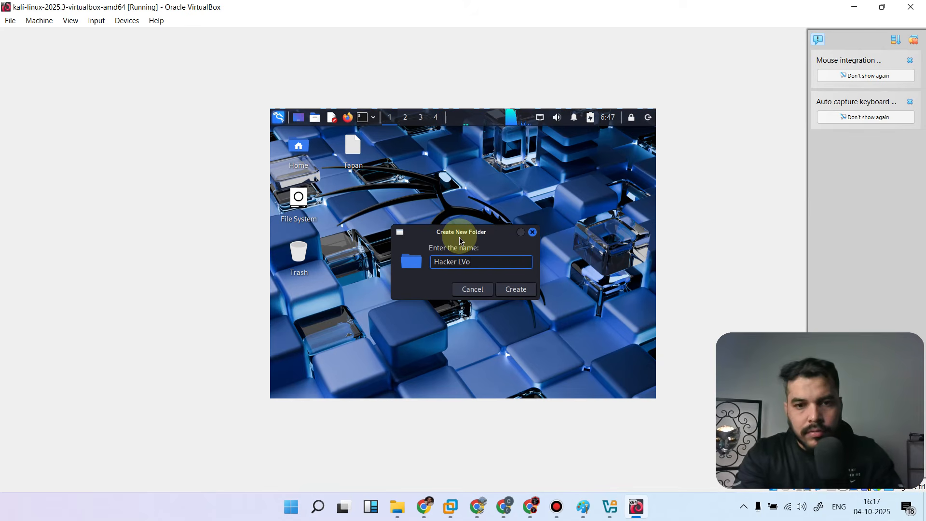
key("BackSpace")
key("BackSpace")
key("BackSpace")
type("vlog")
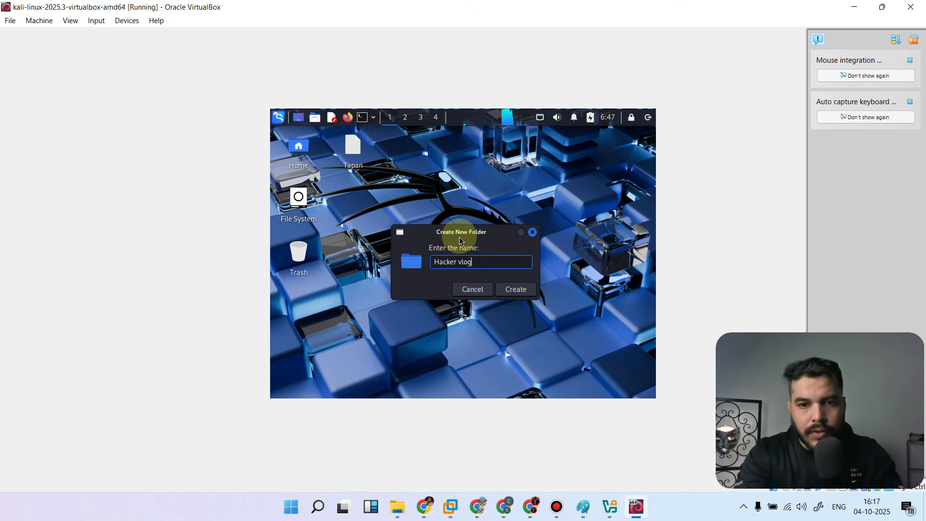
key("Return")
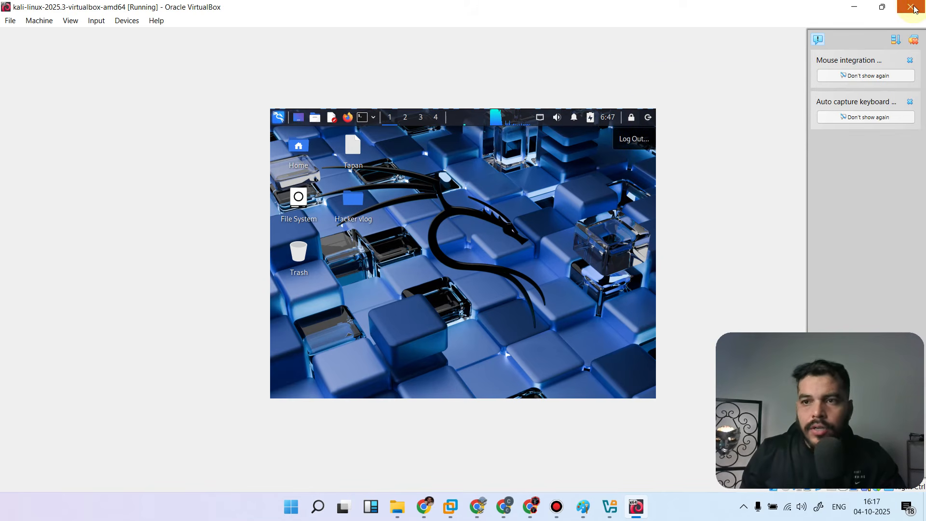
Shut down Kali, and start the kali-linux-2025.3-virtualbox-amd64 machine again with the Kali GNU/Linux boot entry
left_click(647, 117)
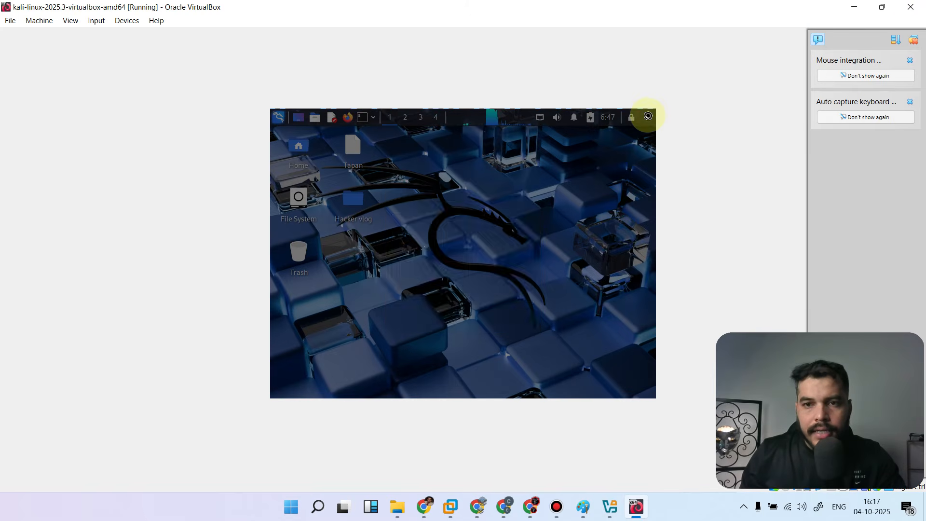
left_click(511, 232)
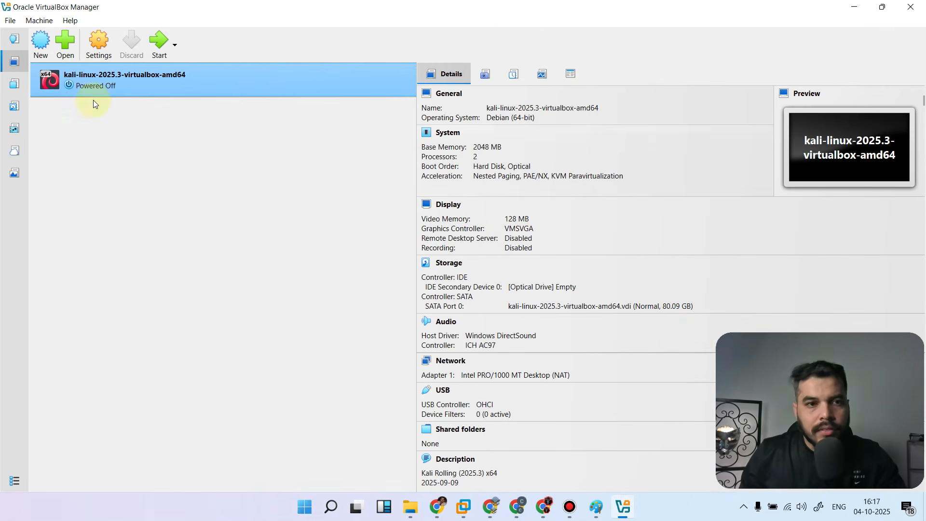
left_click(162, 42)
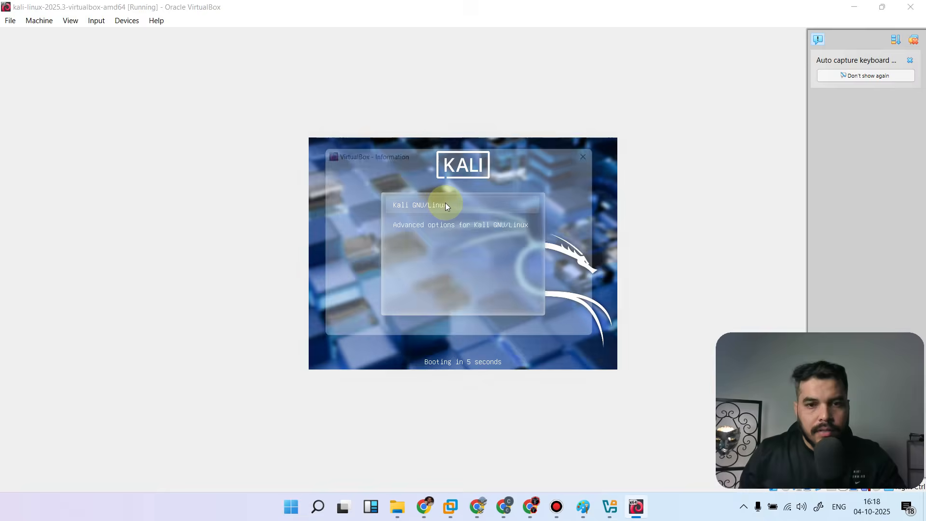
left_click(445, 203)
left_click(436, 333)
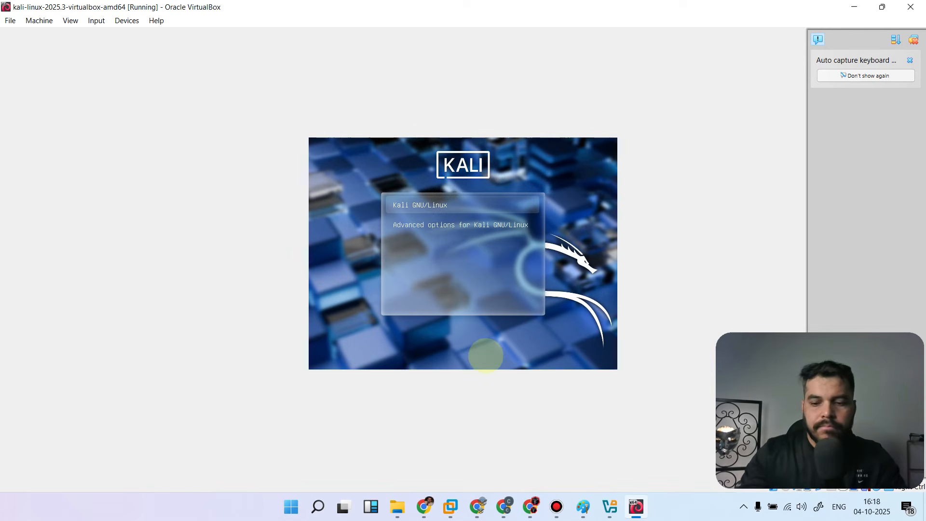
key("Return")
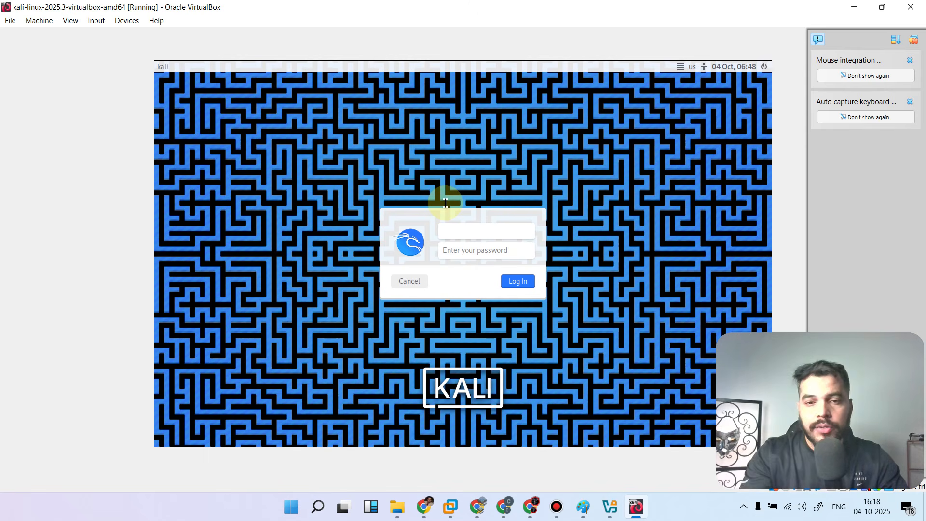
Log in to the restarted Kali system with the username kali and the account password
type("kali")
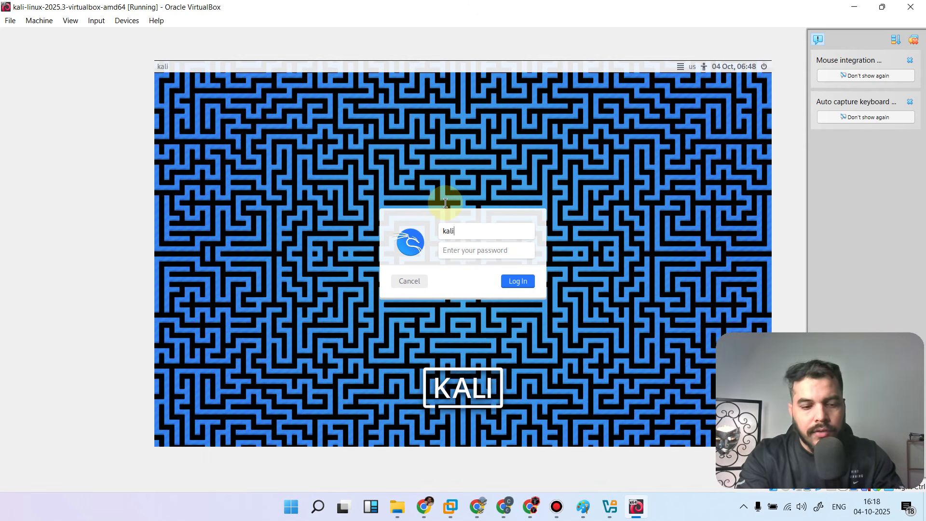
key("Tab")
type("kali")
key("Return")
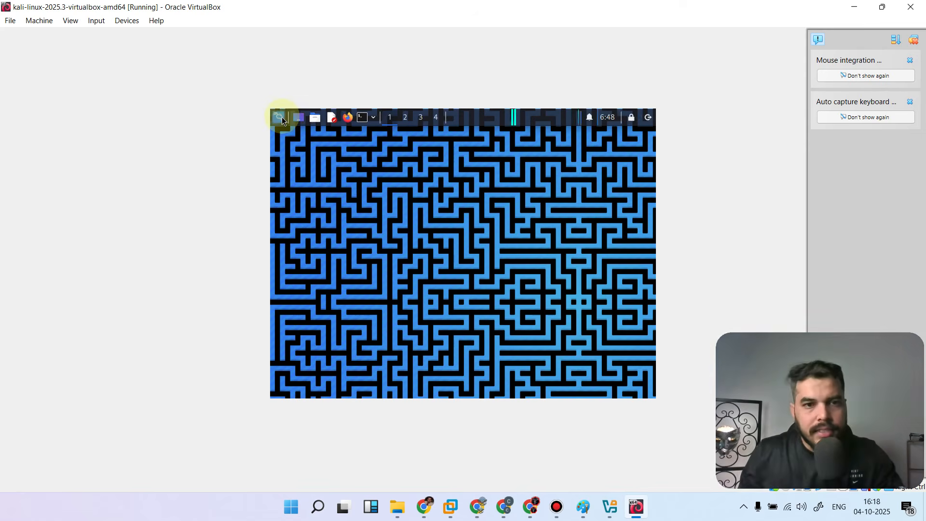
Look through Kali's application categories, including Recently Used, Initial Access and Reconnaissance, and return to the desktop
left_click(282, 117)
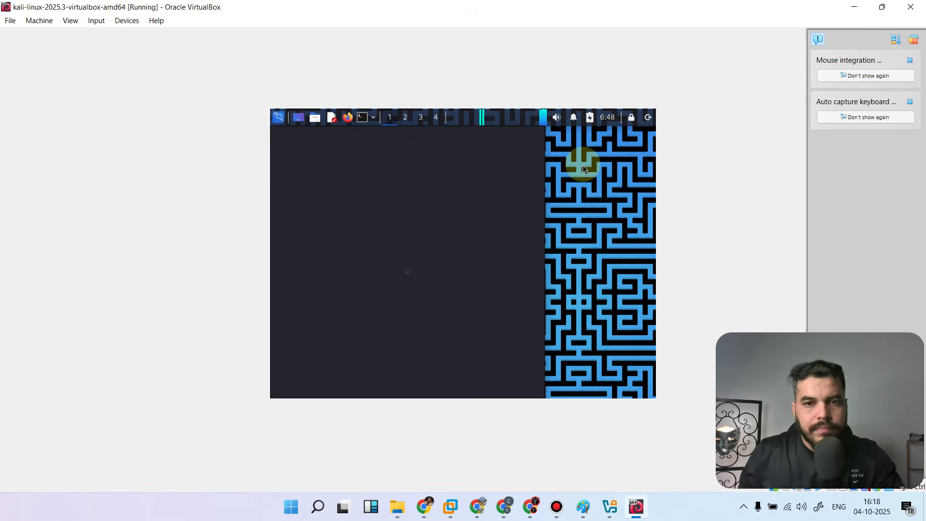
left_click(281, 120)
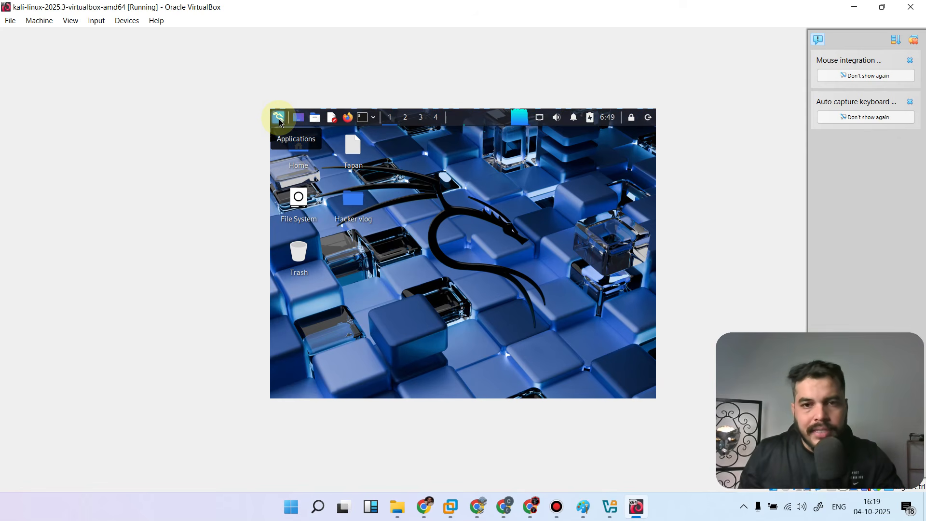
left_click(279, 121)
left_click(312, 168)
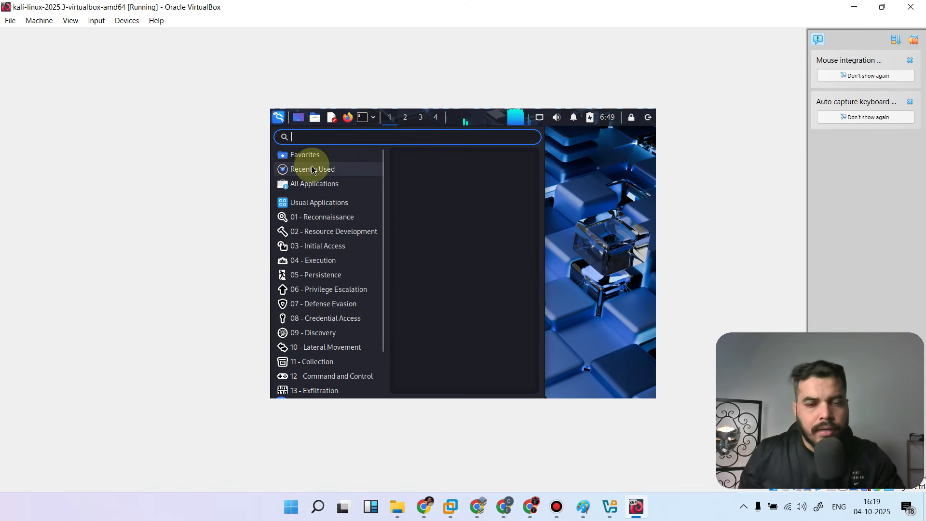
mouse_move(312, 162)
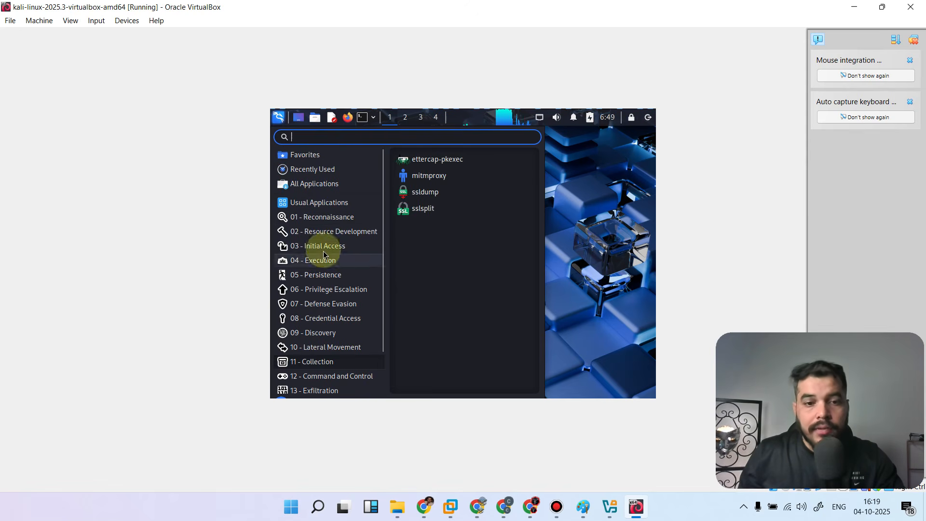
mouse_move(318, 246)
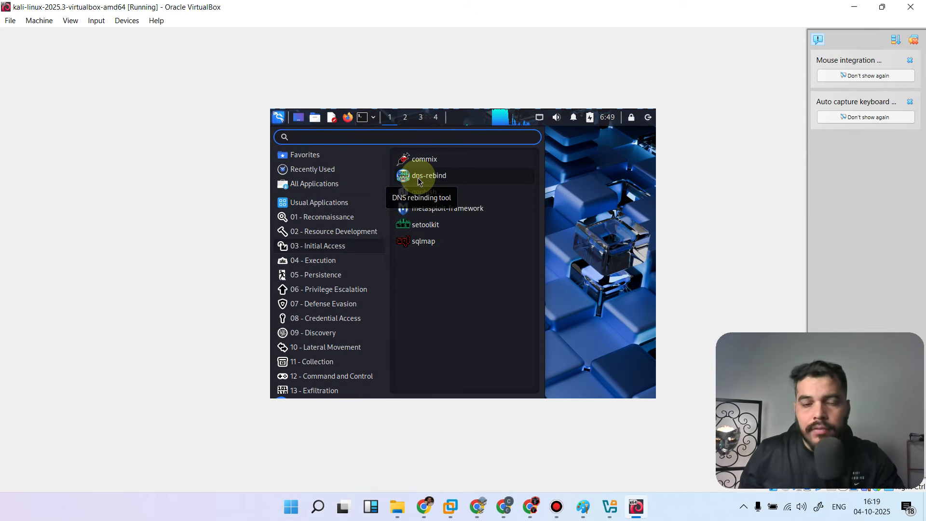
mouse_move(303, 229)
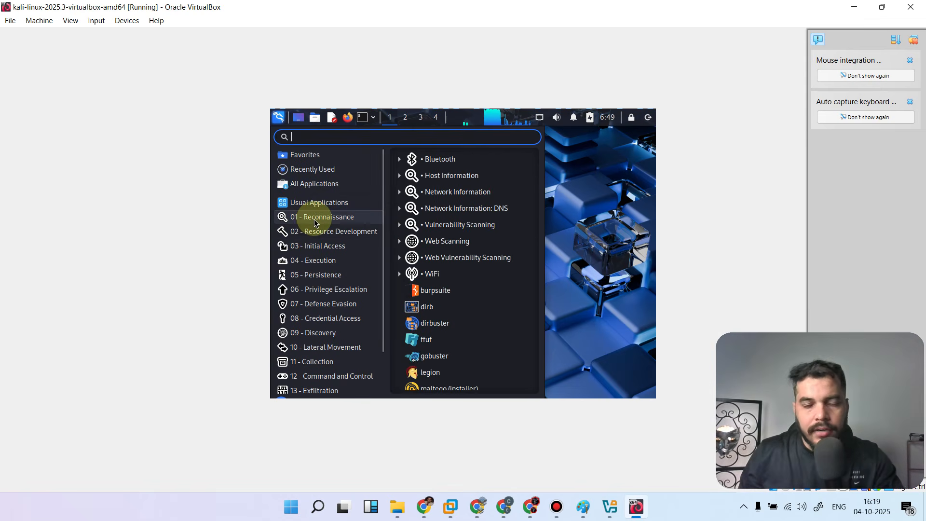
left_click(560, 178)
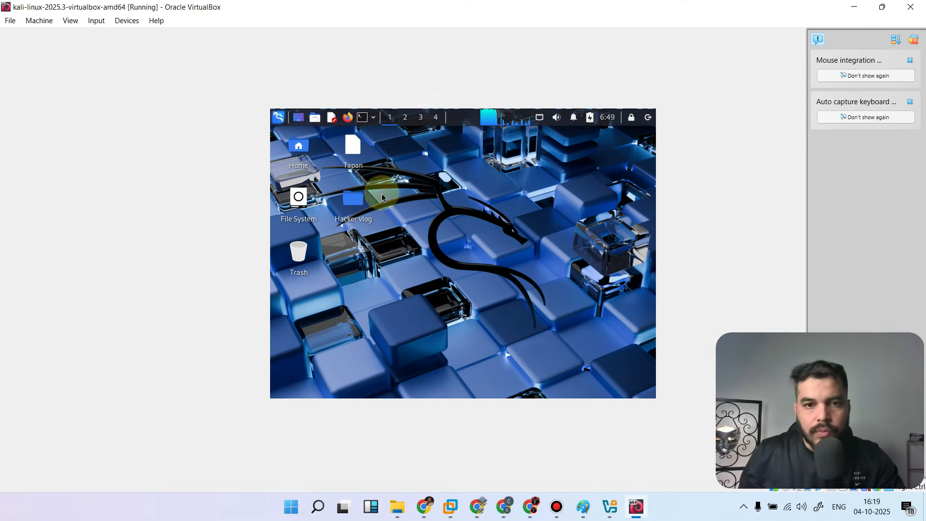